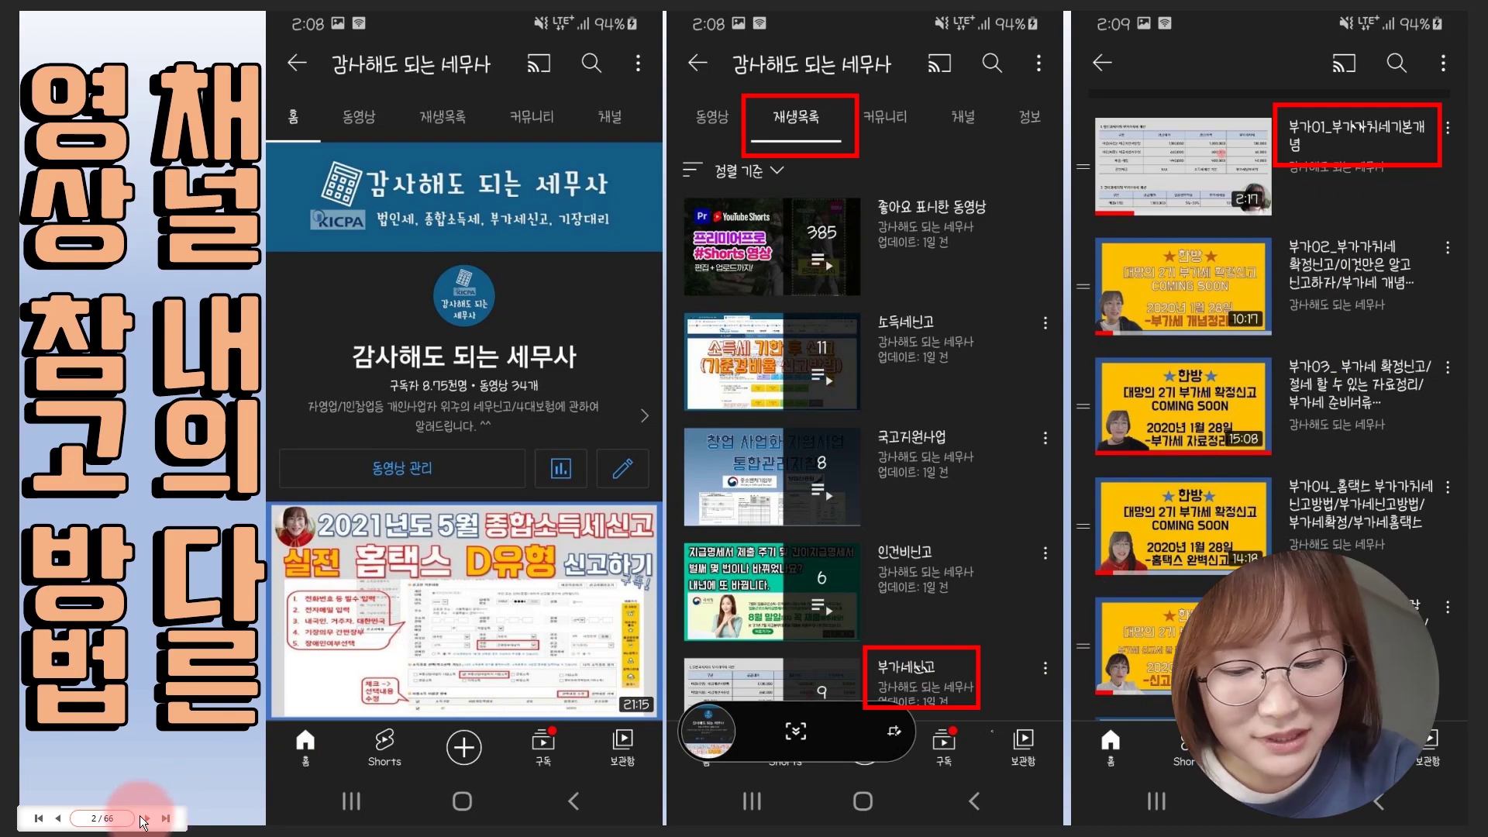
# - Advance from slide 2 through the channel comments slide to slide 4, the Hometax home page
pyautogui.click(146, 818)
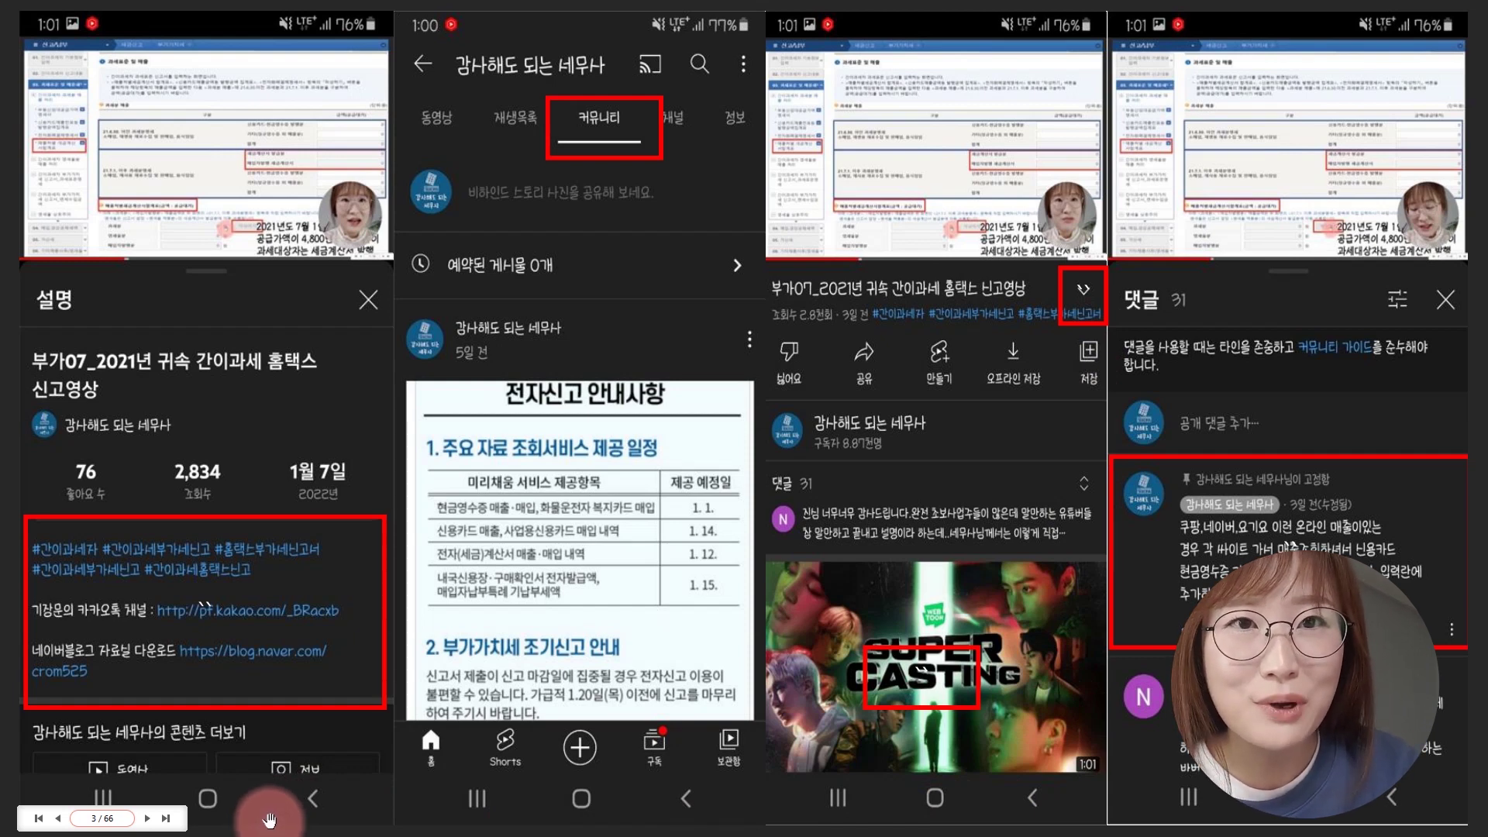
pyautogui.click(147, 821)
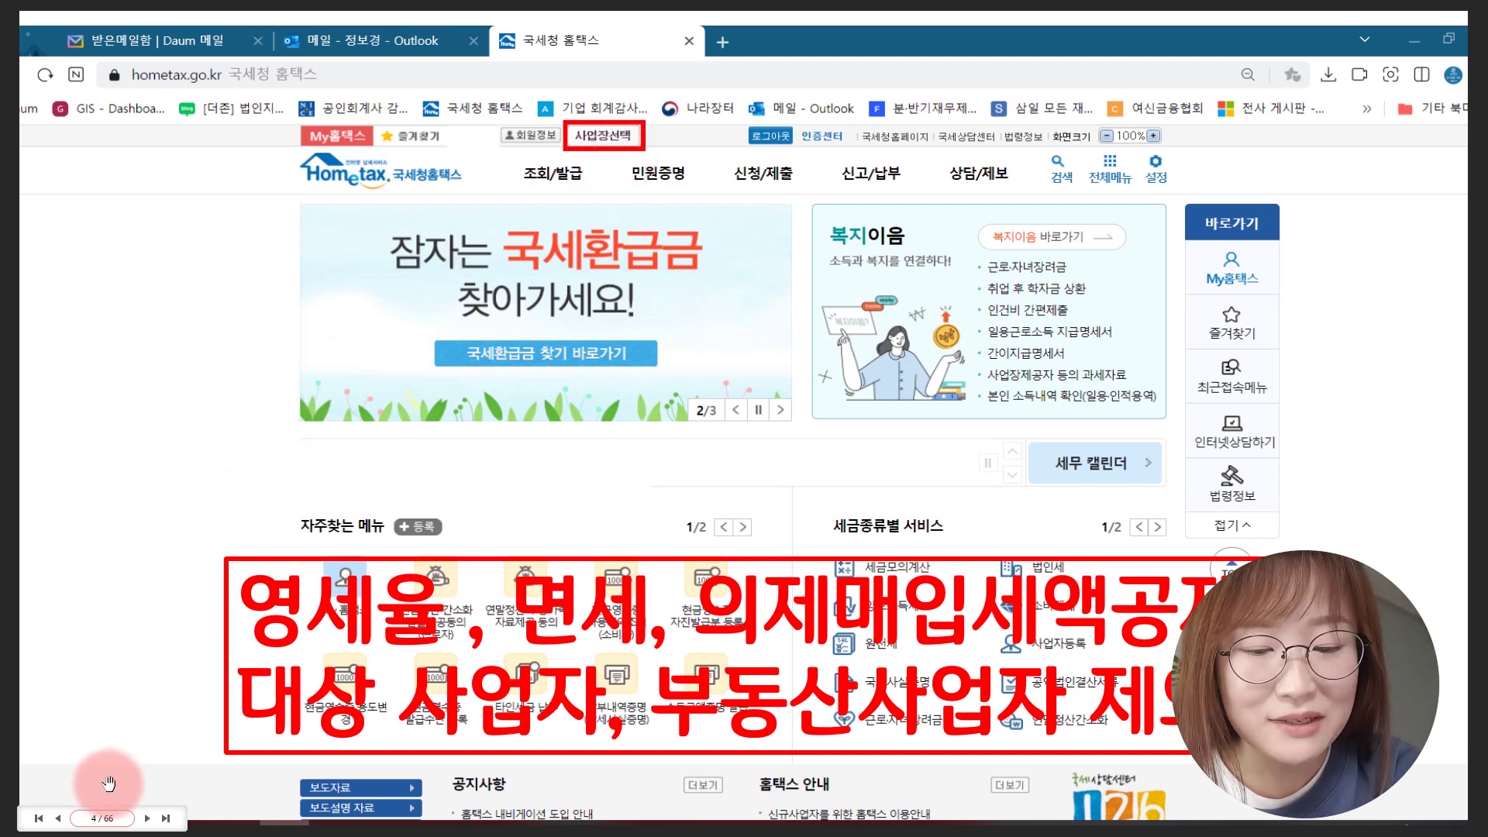
# - Step through the business selection slide to slide 6, the Hometax VAT final return filing navigator
pyautogui.click(145, 819)
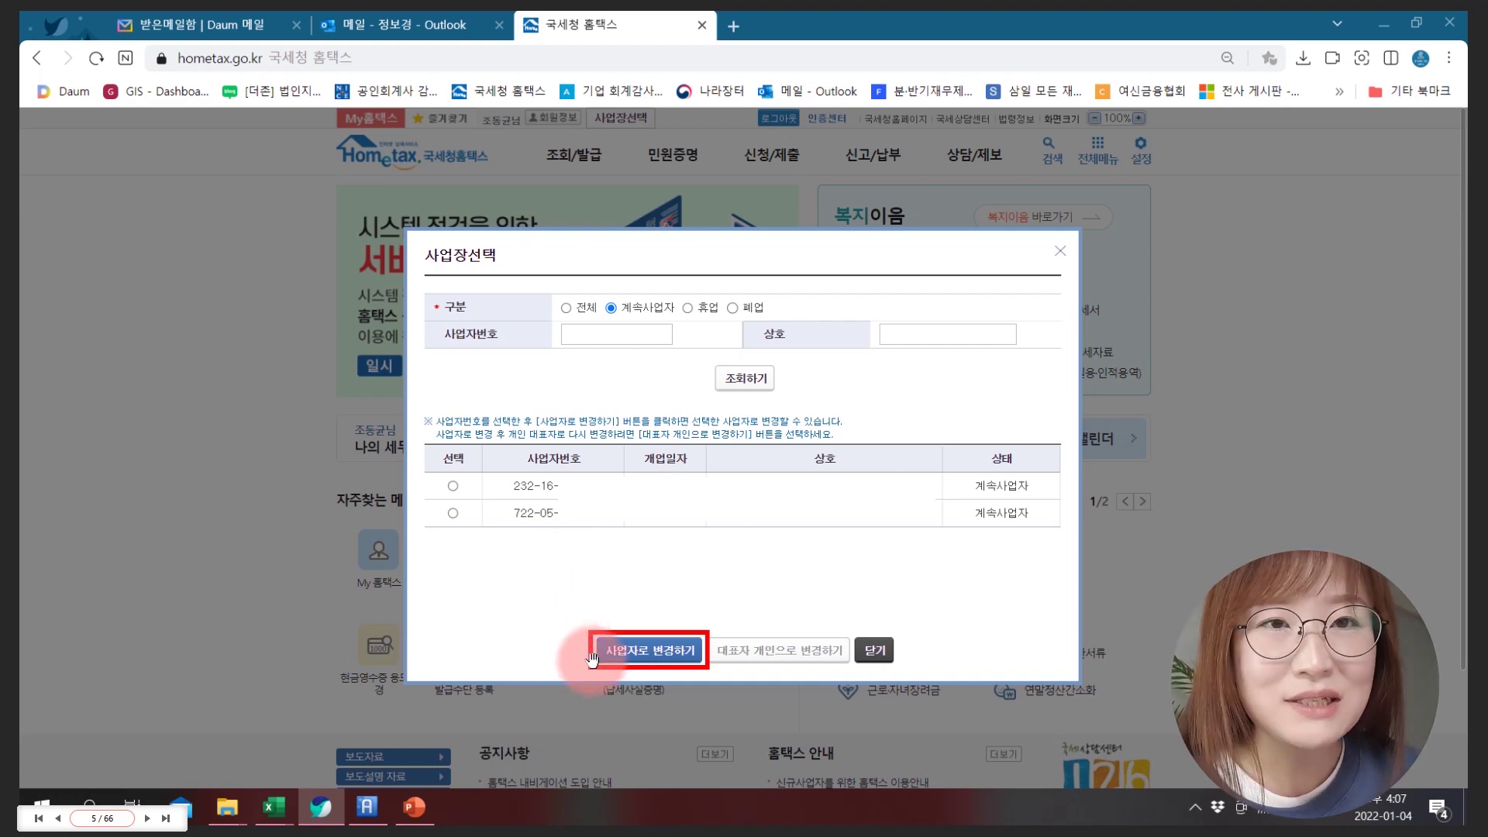
pyautogui.click(58, 818)
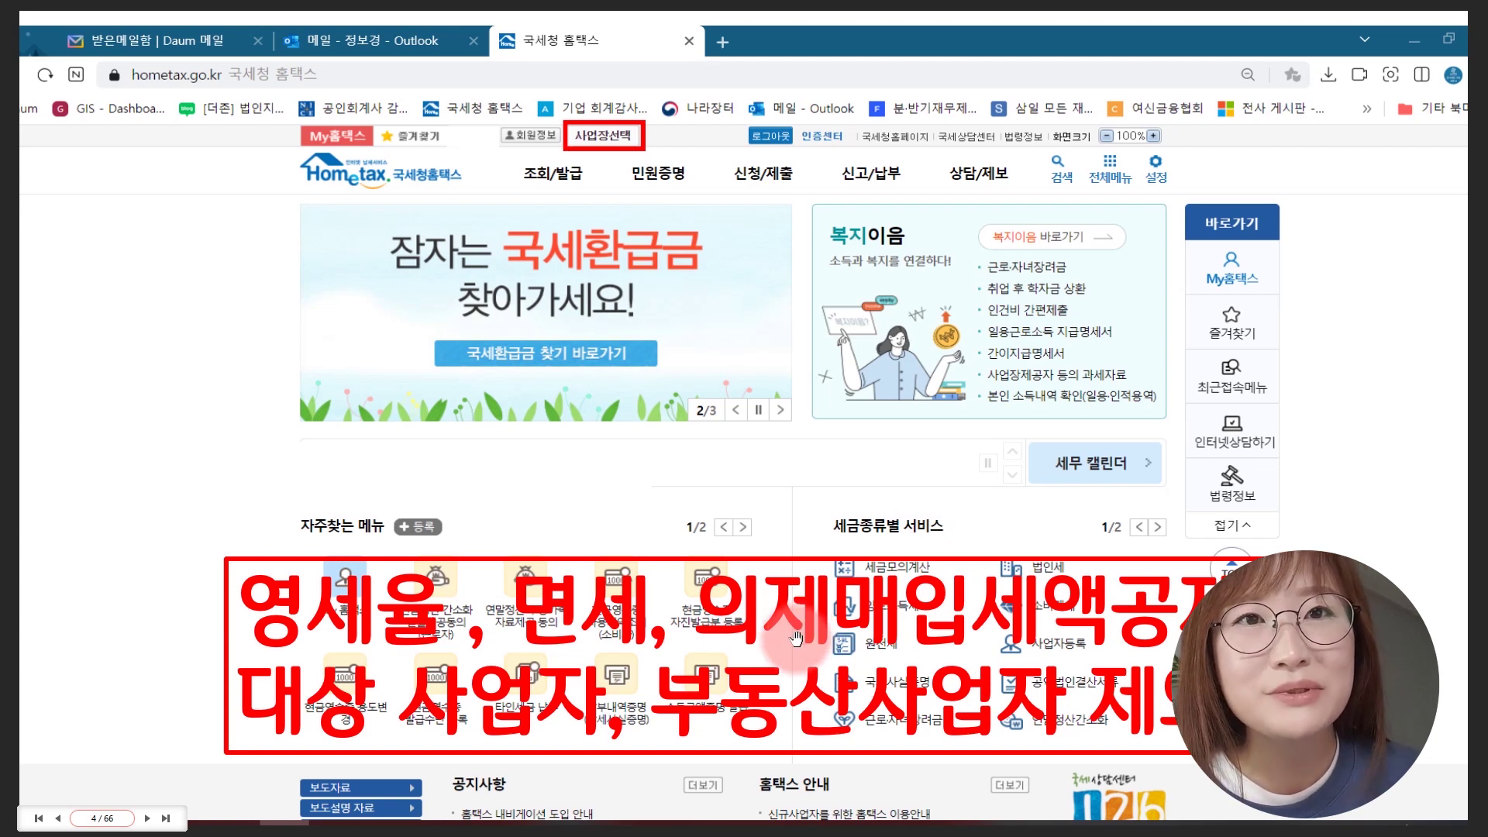
pyautogui.click(145, 823)
pyautogui.click(145, 823)
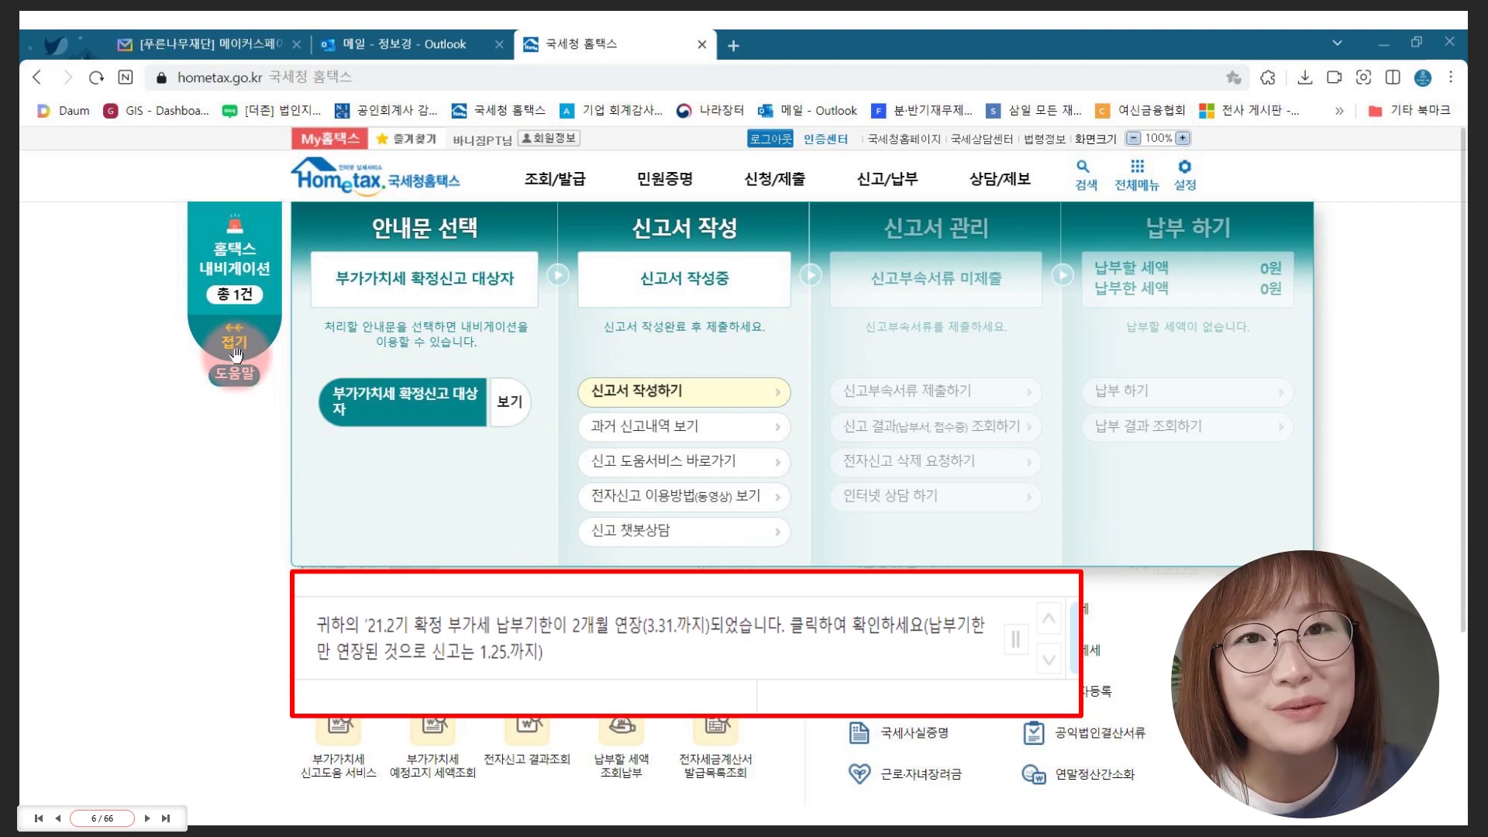
# - Advance past the filing/payment menu slide to the 2021 second-half VAT e-filing notice
pyautogui.click(147, 819)
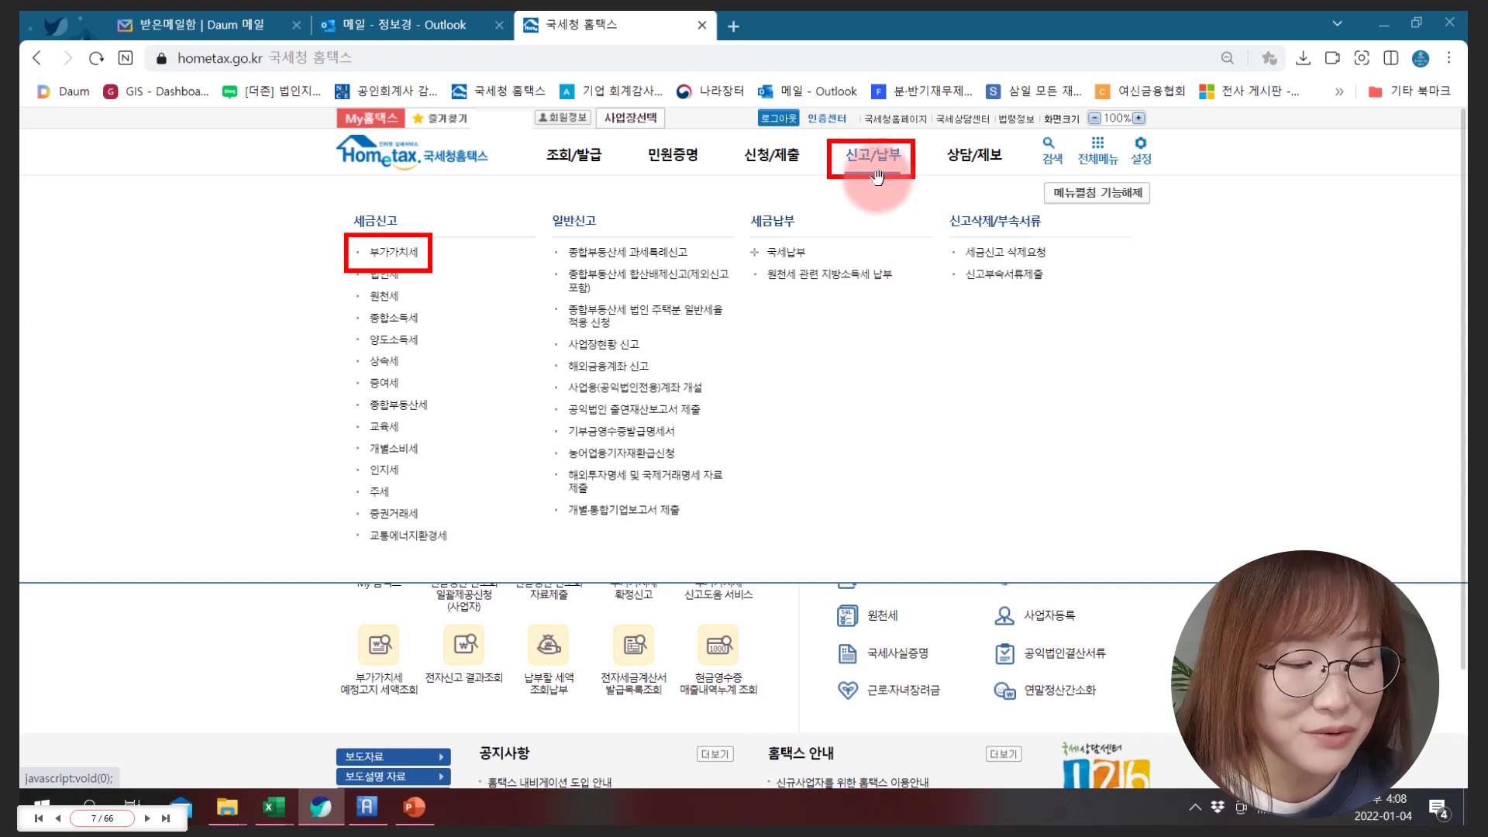
pyautogui.click(147, 818)
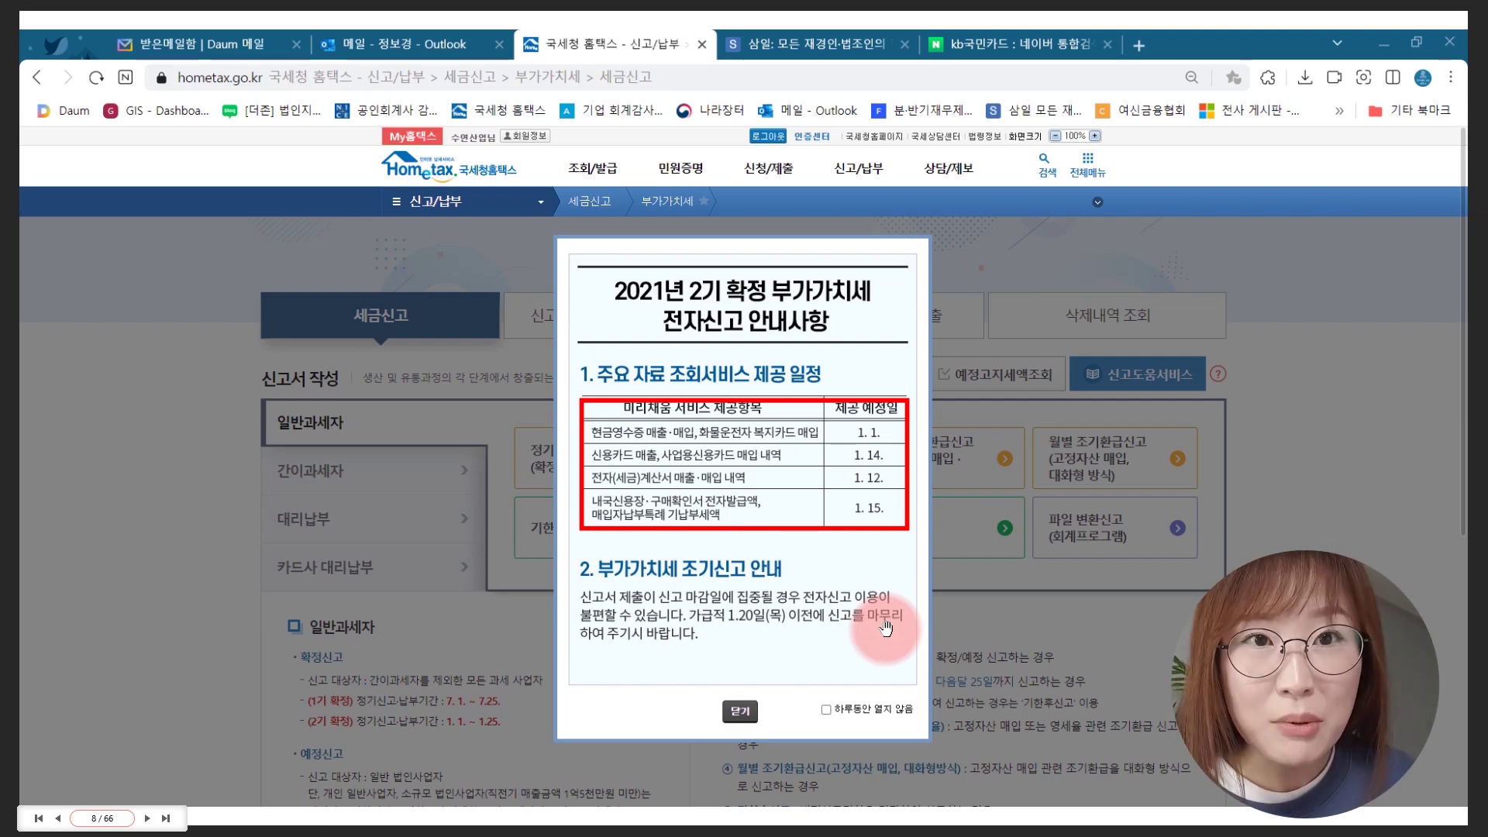
# - Advance past the VAT filing page slide to slide 10, the basic information entry form
pyautogui.click(148, 818)
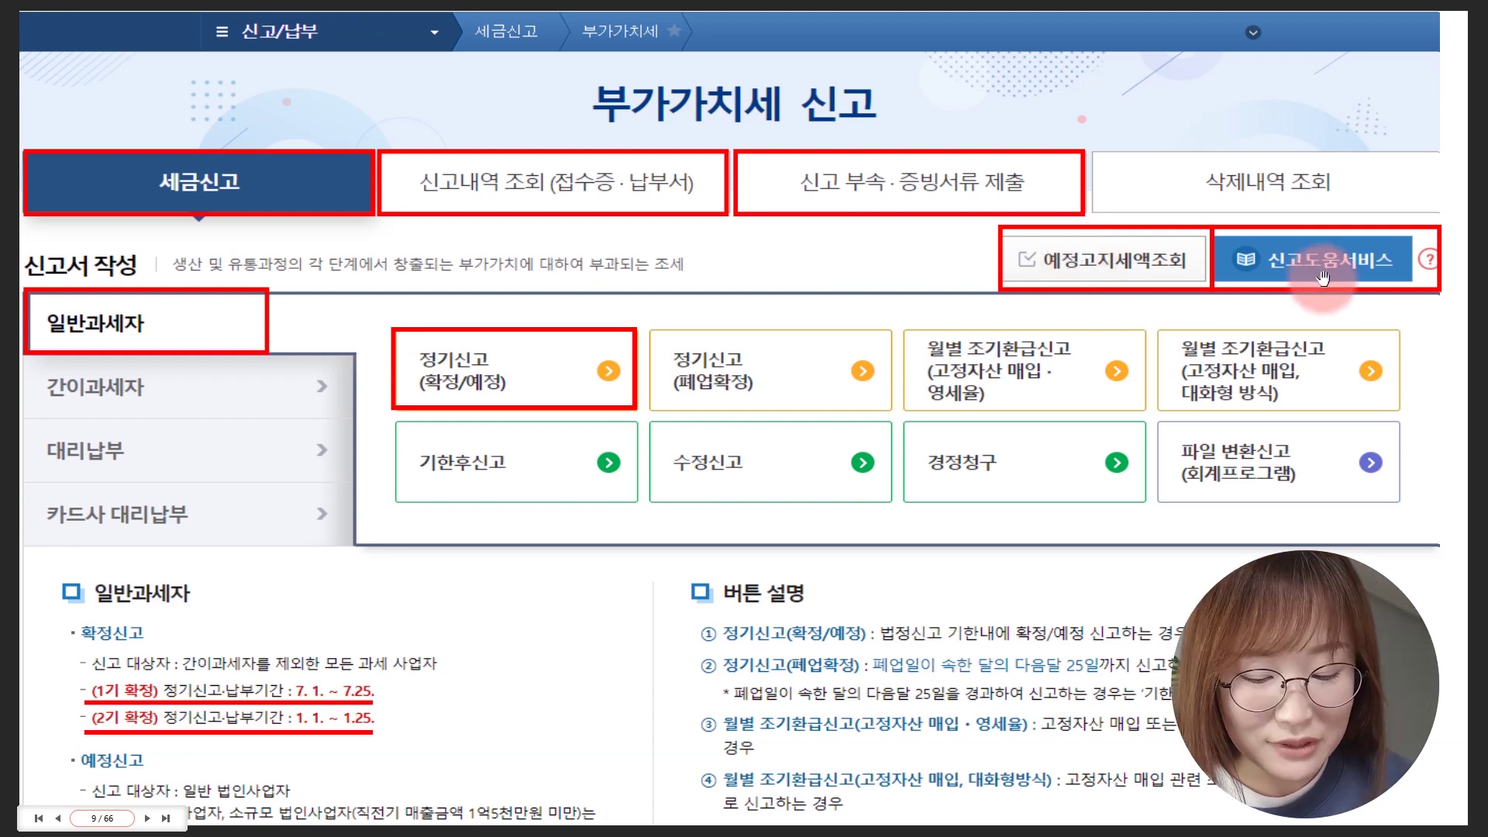
pyautogui.click(147, 818)
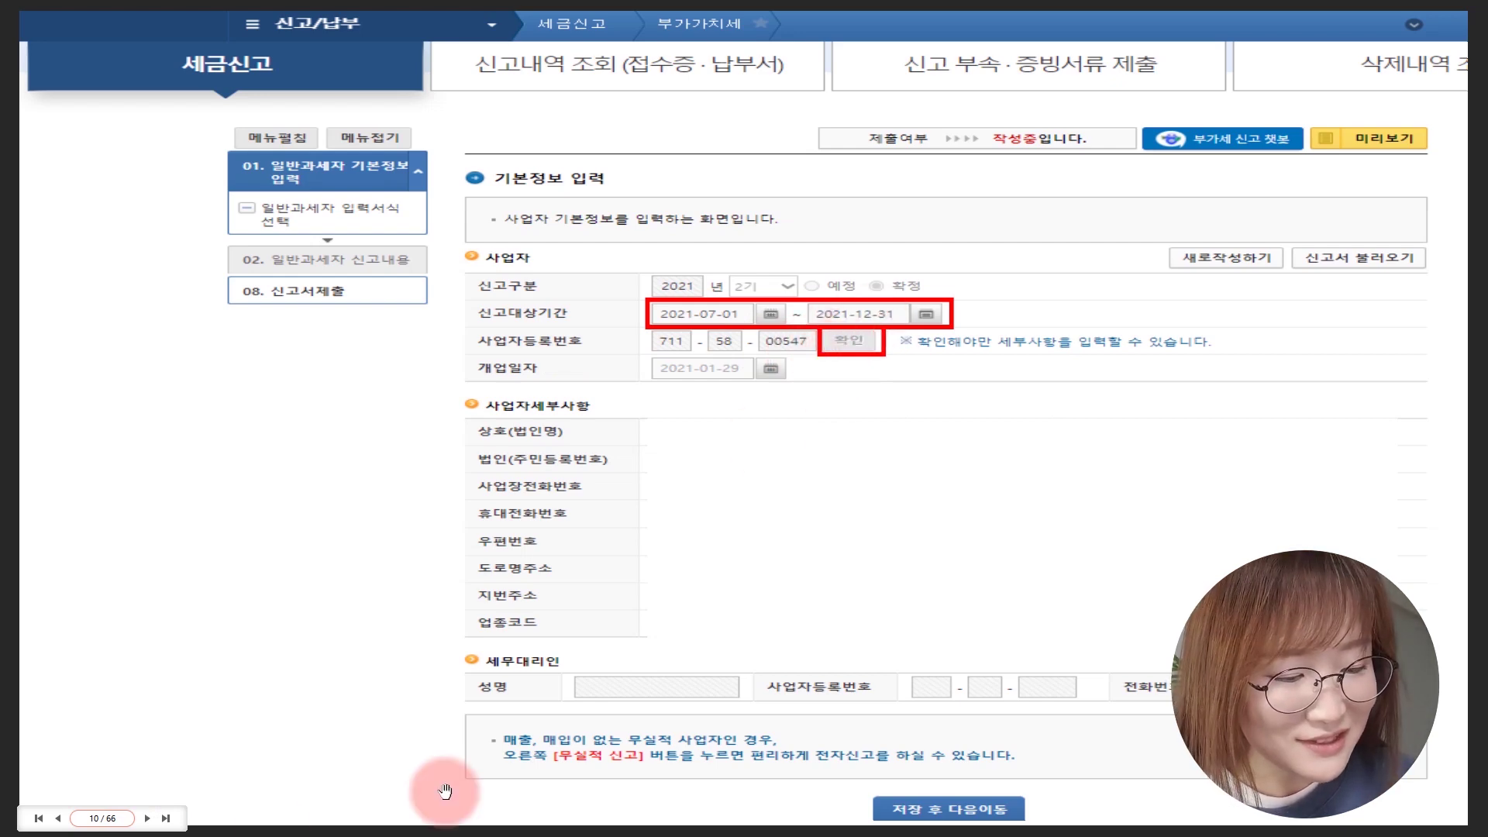
# - Advance to slide 11, the annotated VAT attachment forms checklist
pyautogui.click(146, 819)
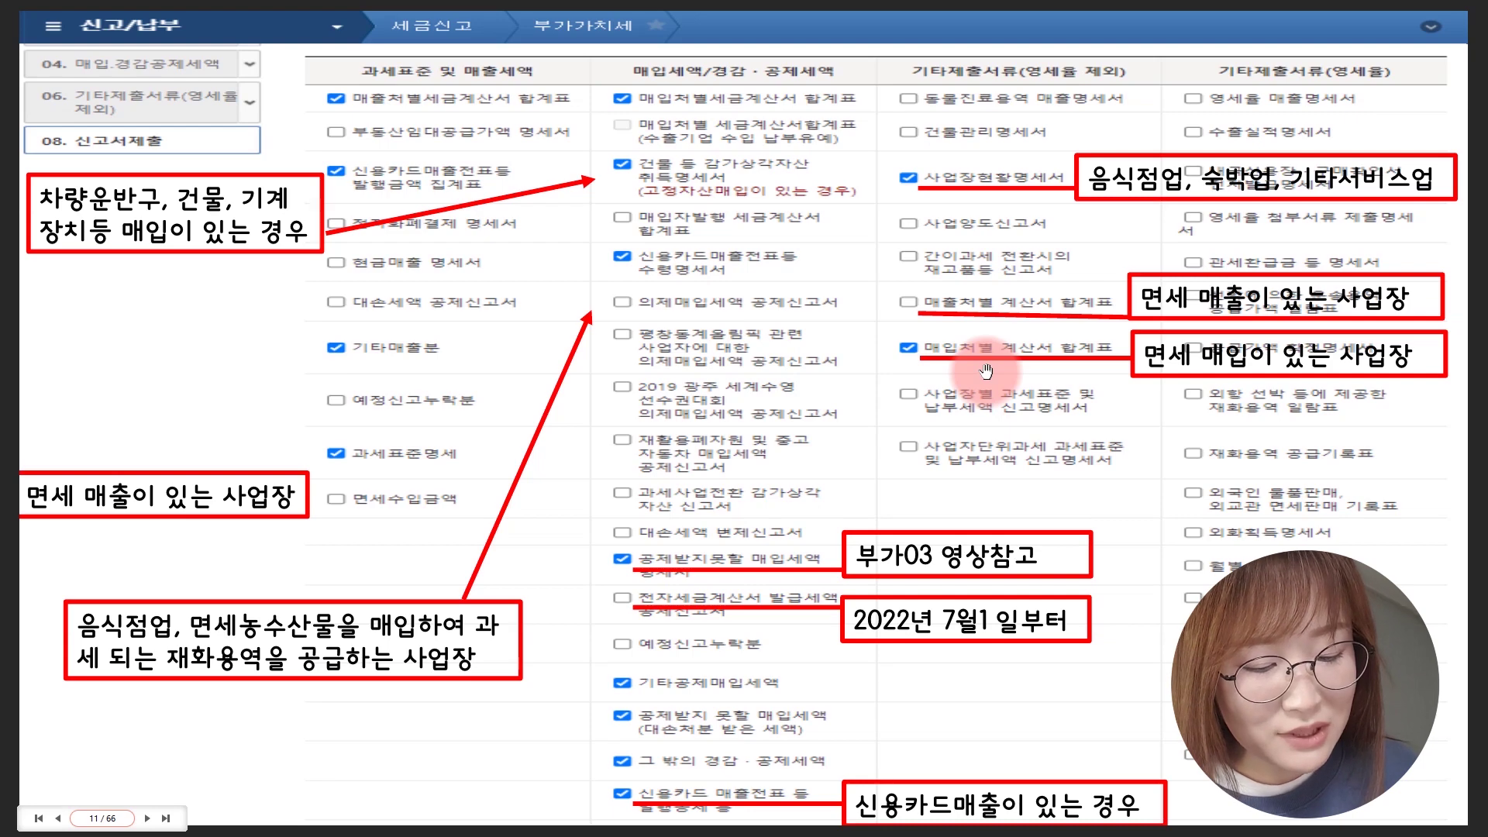
# - Advance to slide 12, highlighting the preliminary-notice and penalty-tax checkboxes
pyautogui.click(147, 819)
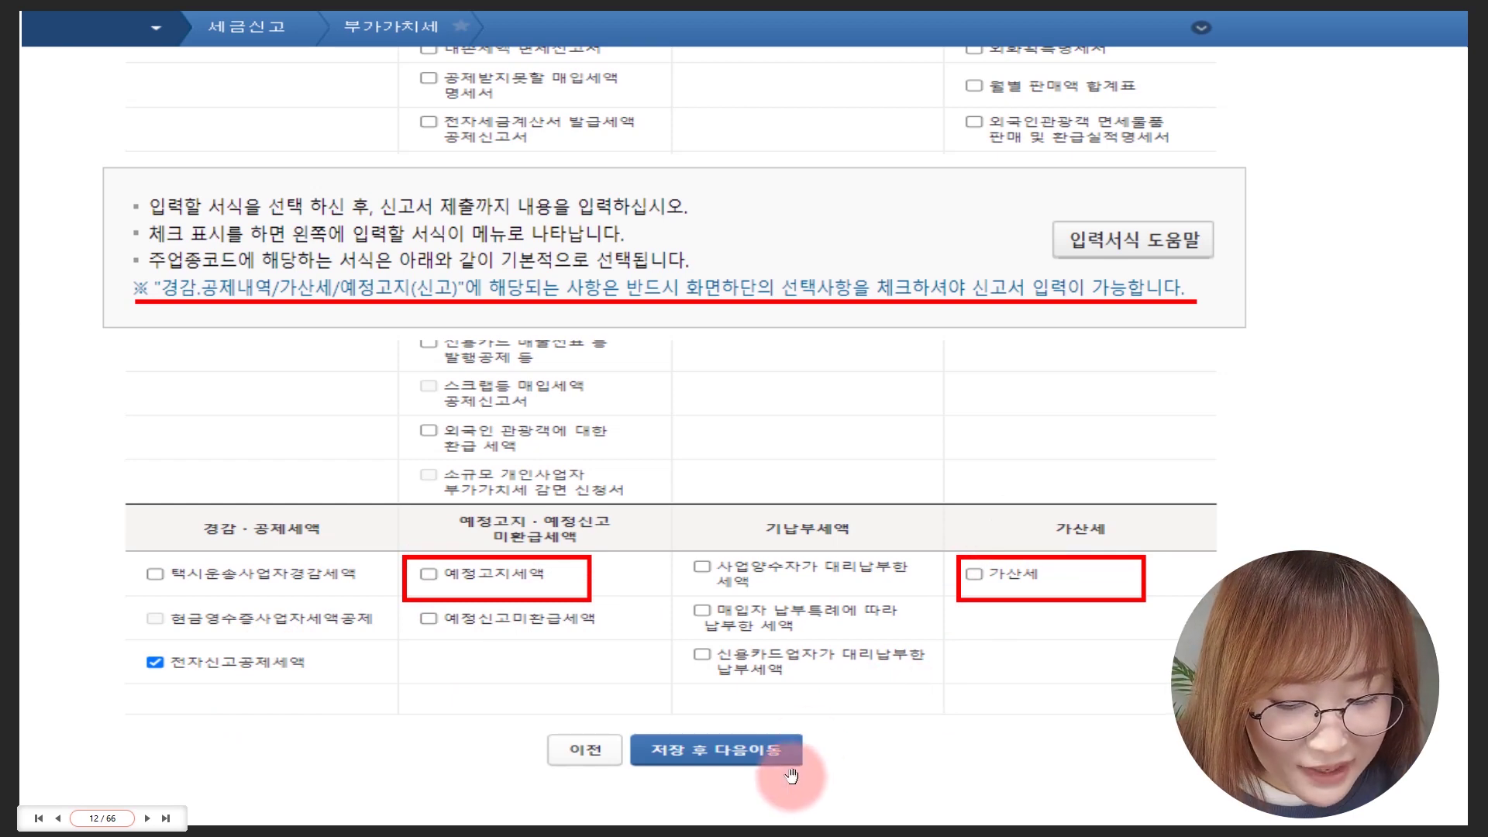
# - Advance to slide 13, Hometax's early-refund evidence documents checklist
pyautogui.click(147, 819)
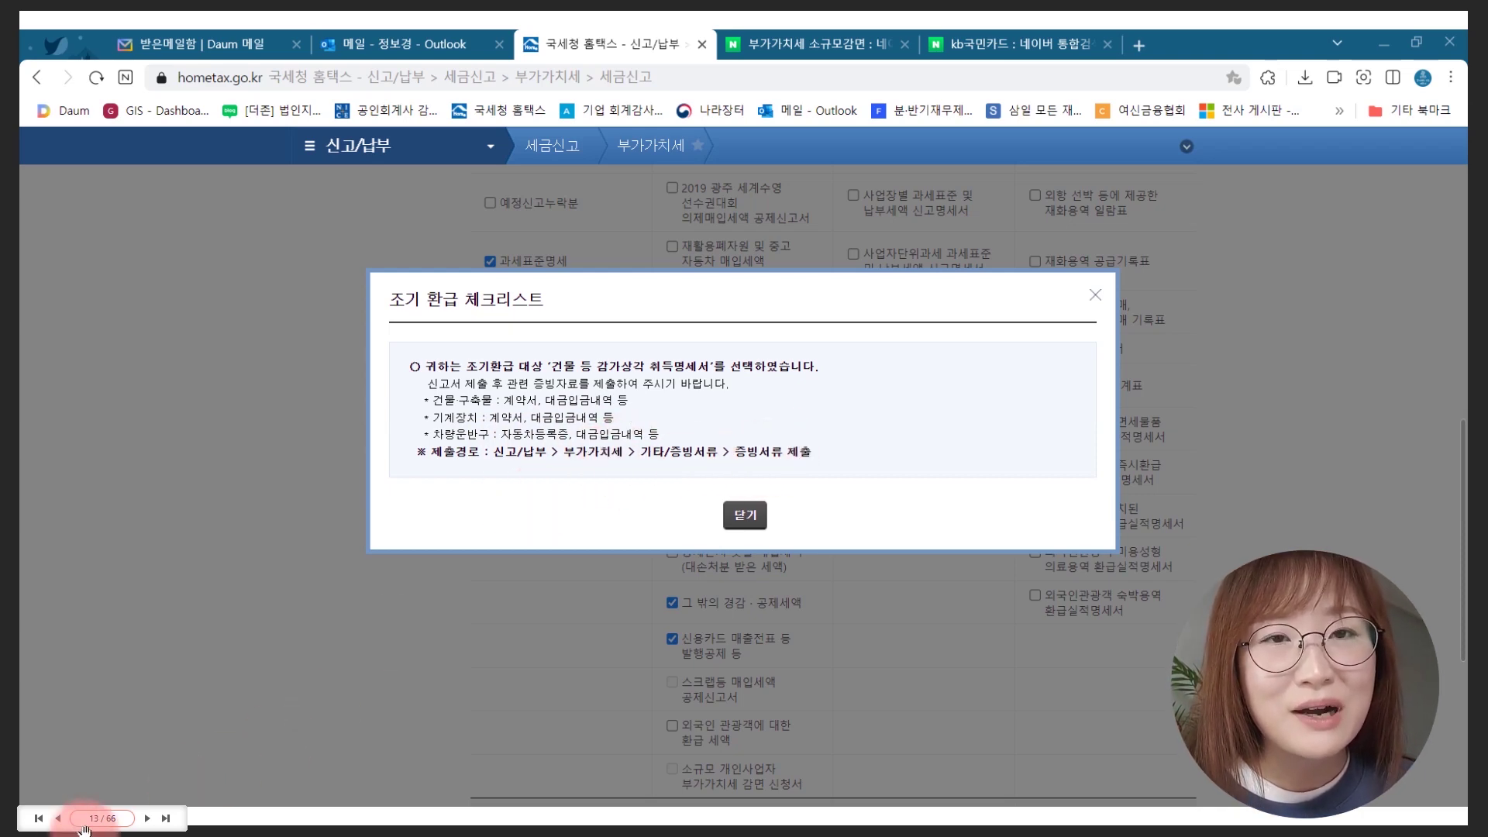
# - Go back two slides from slide 13 to the slide 11 VAT schedule list
pyautogui.click(57, 819)
pyautogui.click(58, 820)
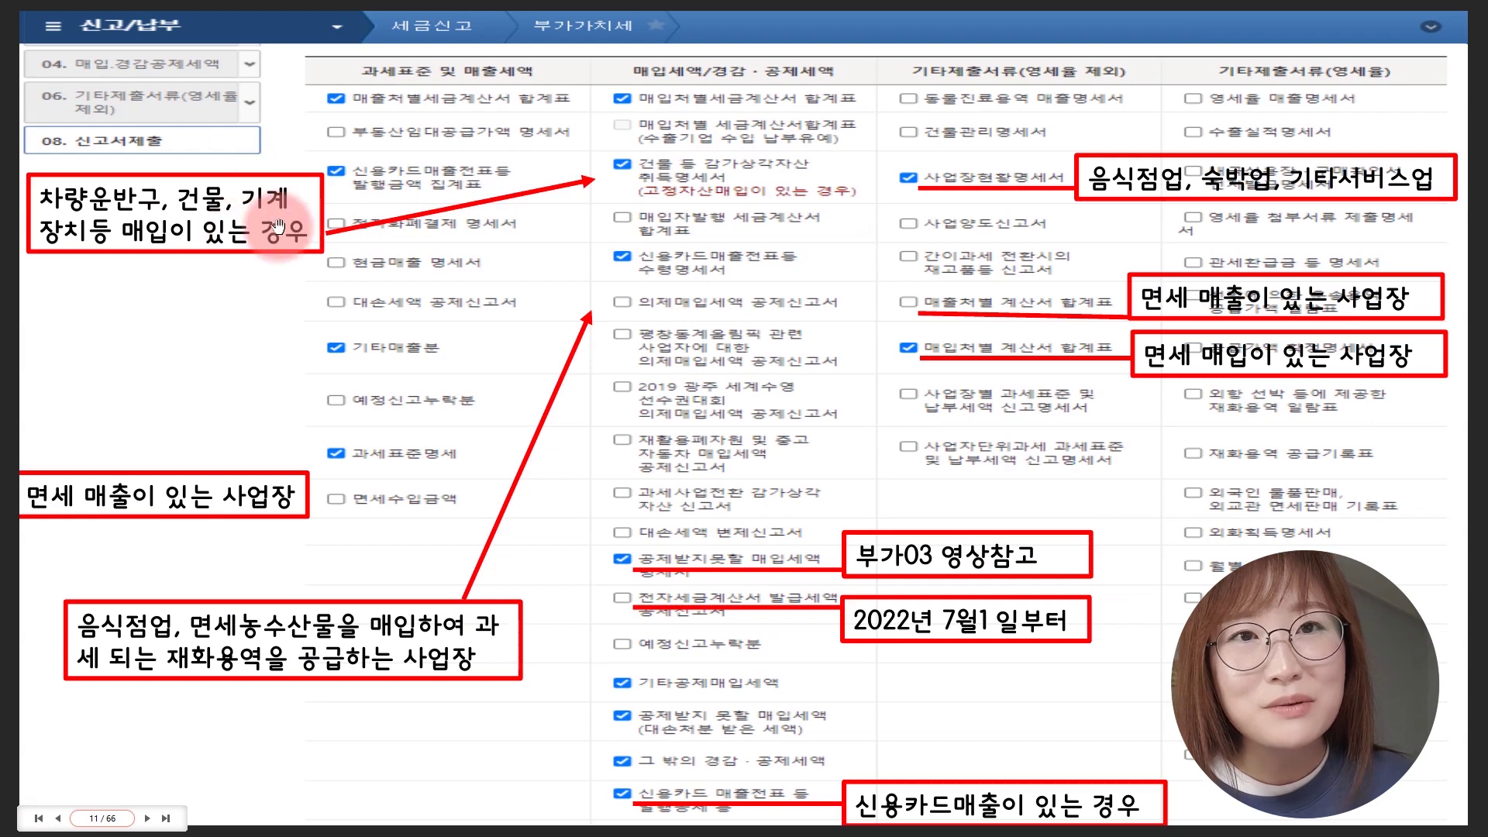
# - Advance from slide 11 through slide 12 to the early-refund checklist on slide 13
pyautogui.click(147, 818)
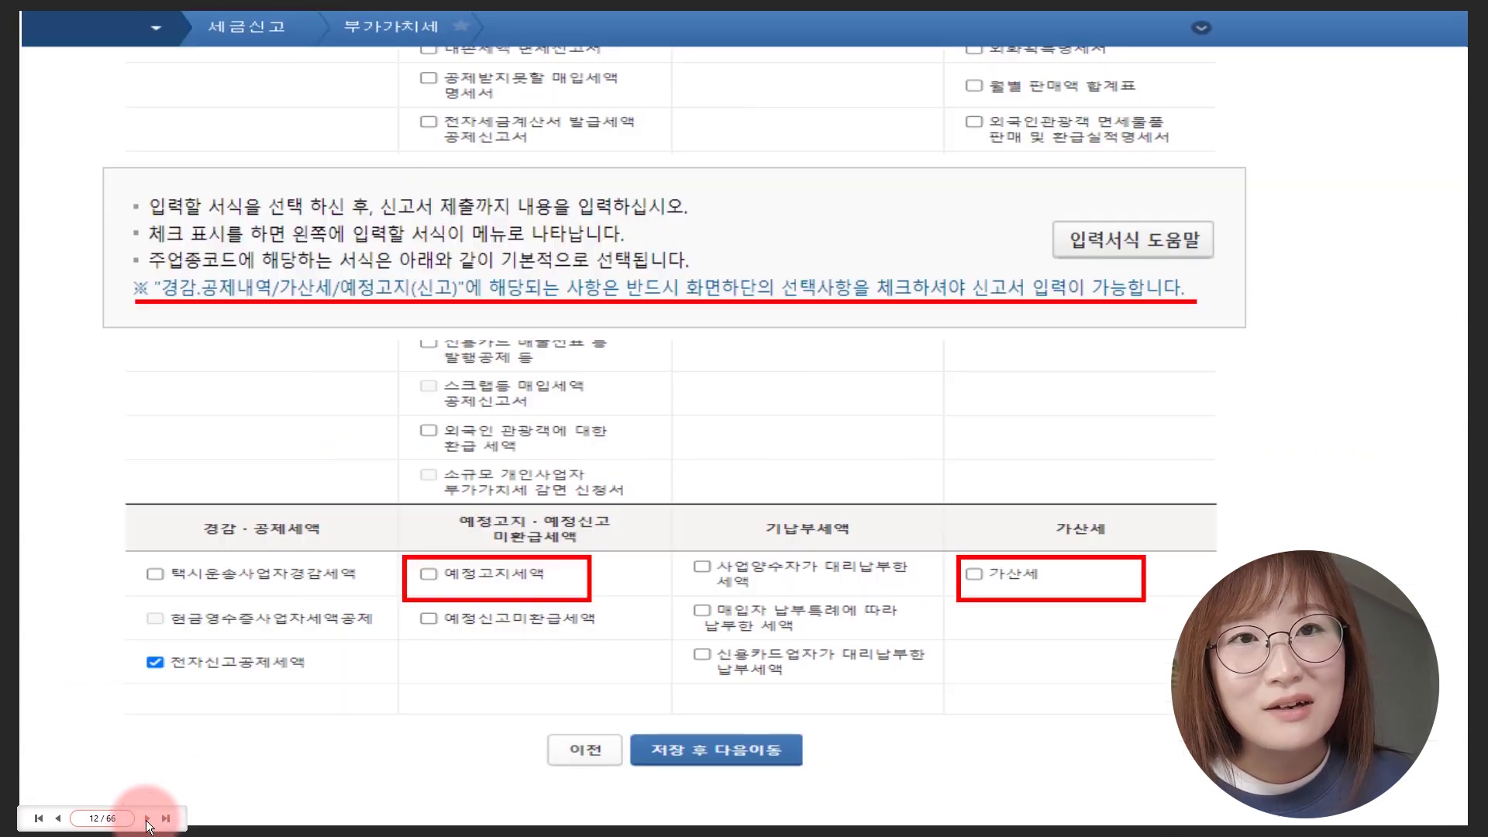
pyautogui.click(147, 818)
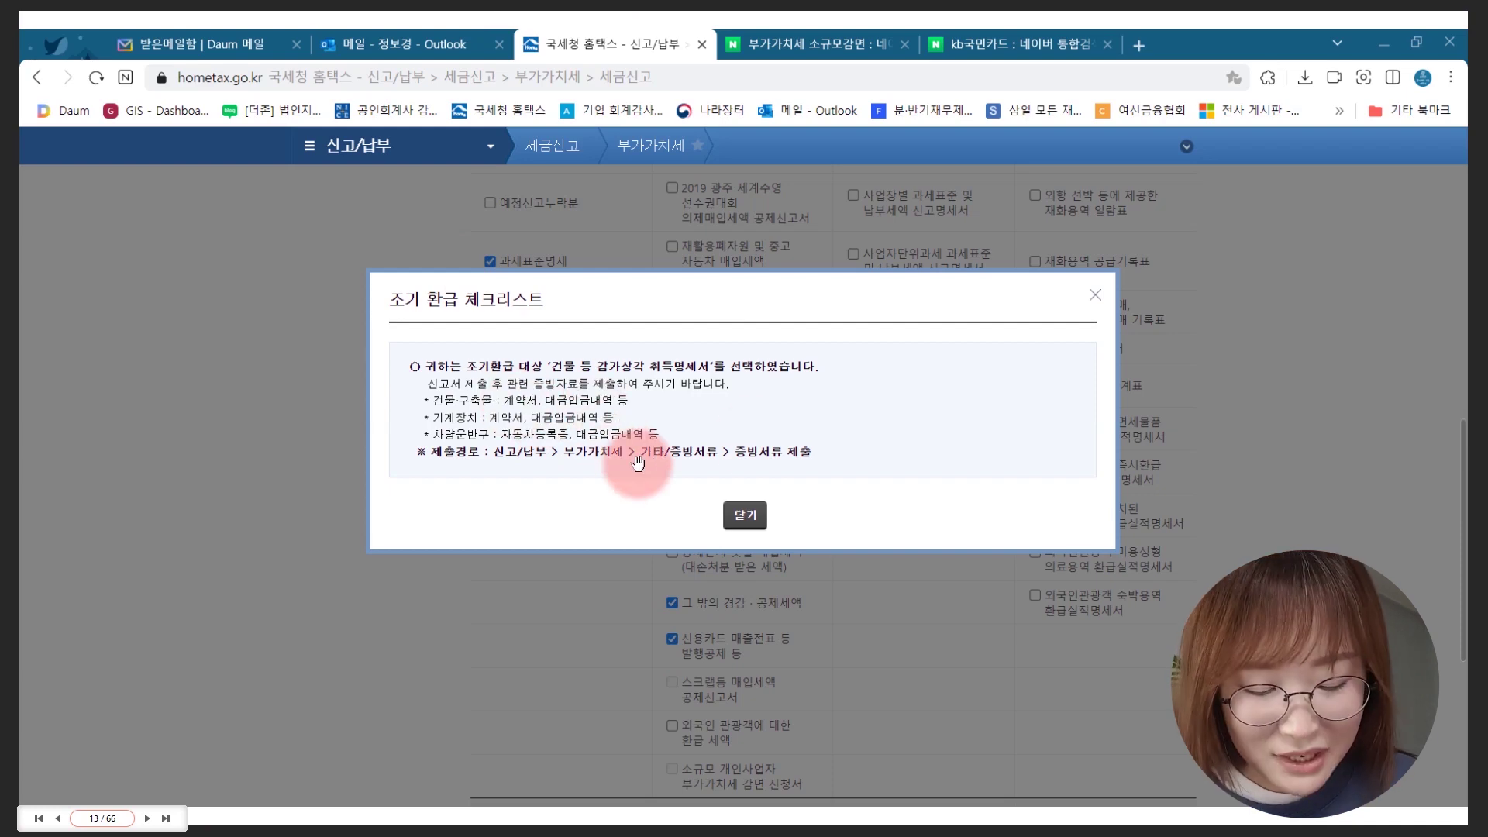
# - Advance toward slide 14, the full VAT return content form with red-boxed sections
pyautogui.click(147, 818)
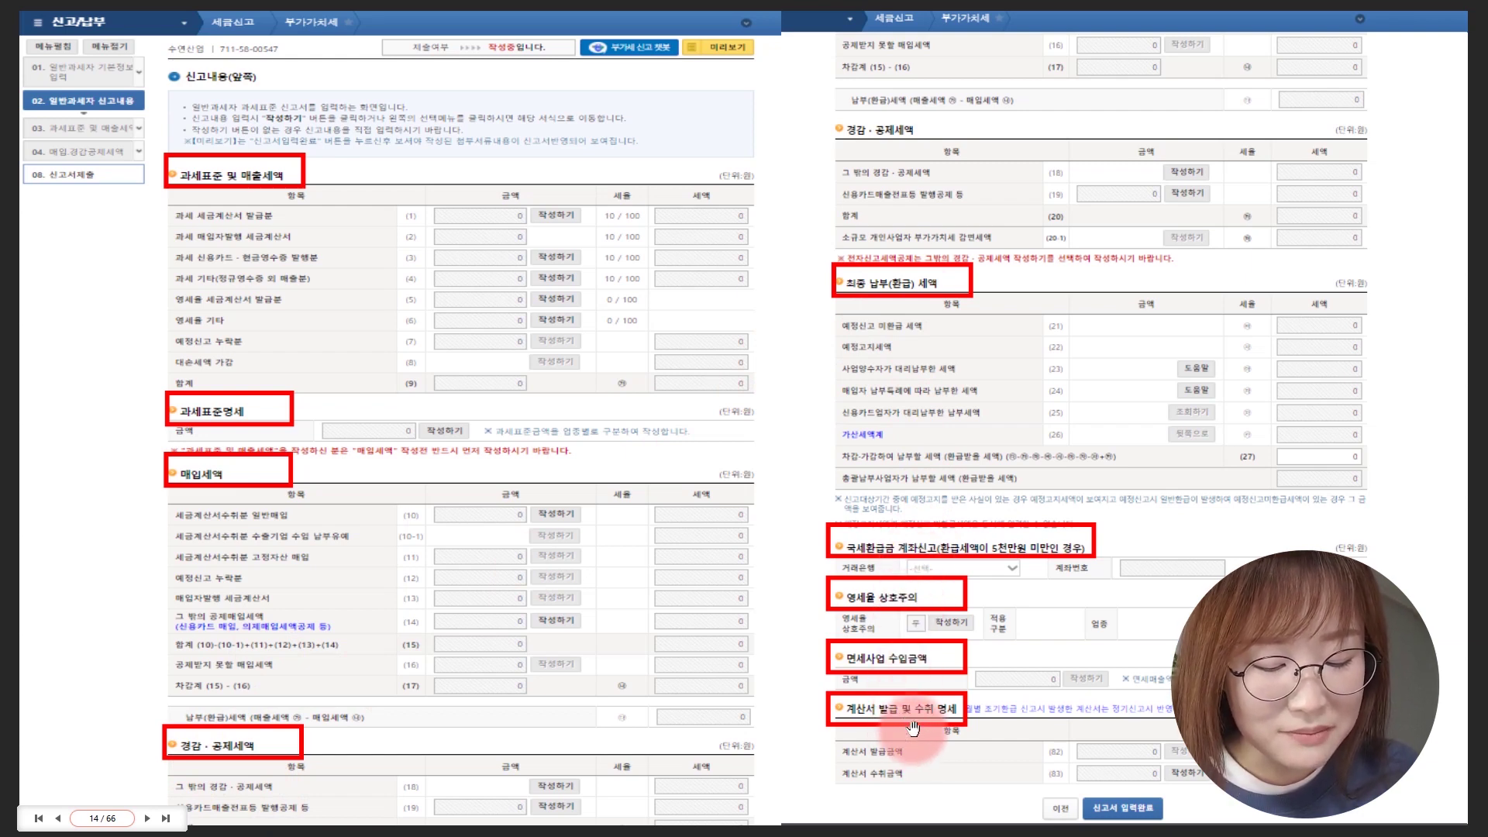
# - Advance to slide 15, where the return's tax-invoice-issued sales row is boxed in red
pyautogui.click(146, 819)
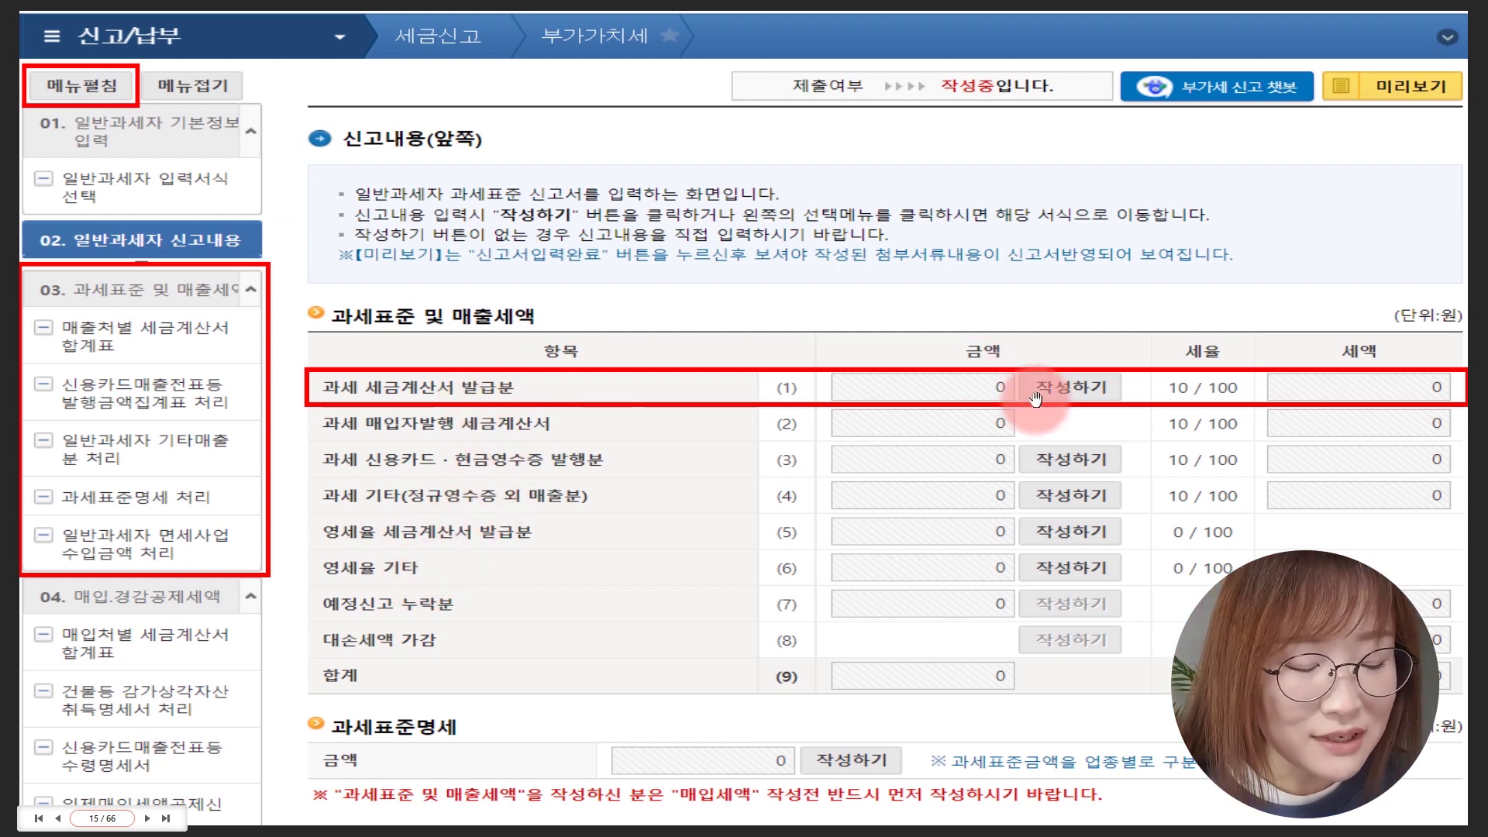
# - Advance to slide 16, the sales tax invoice summary form with the e-tax invoice import option
pyautogui.click(147, 817)
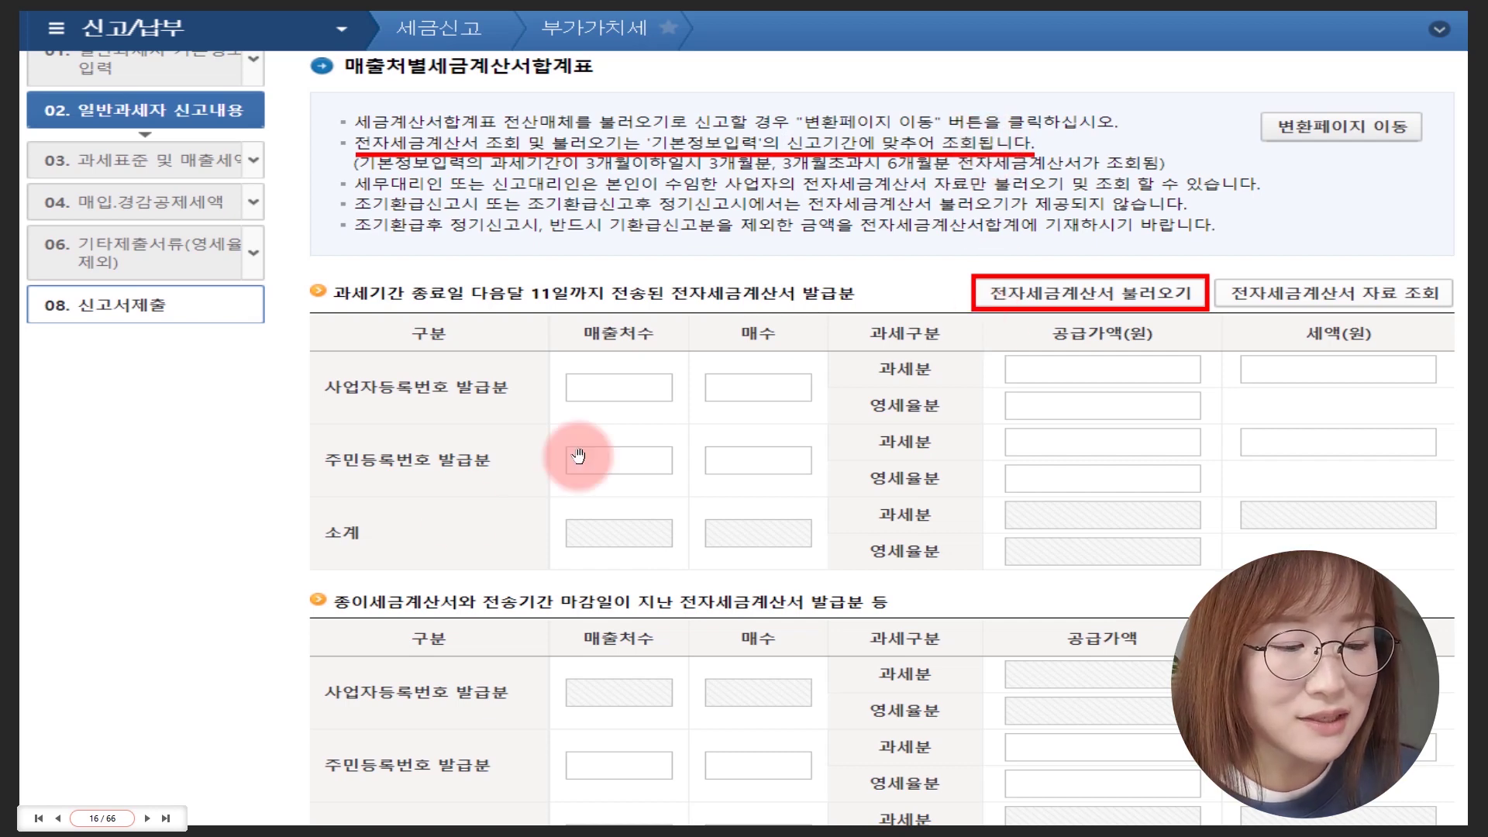
# - Page forward to the imported totals: 3 buyers, 14 invoices, 196,696,063 supply, 19,669,605 tax
pyautogui.click(147, 817)
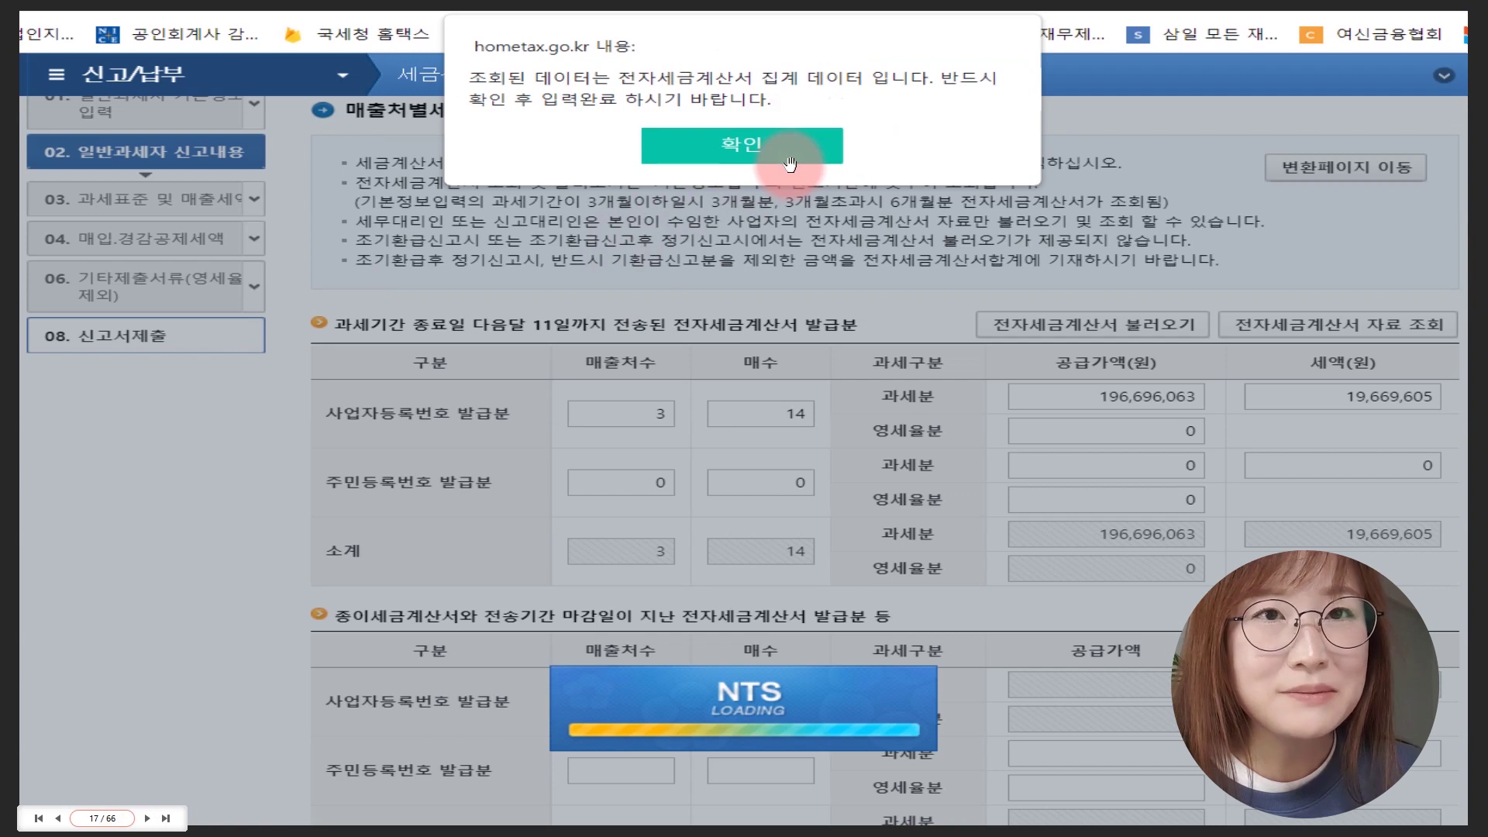
pyautogui.click(146, 819)
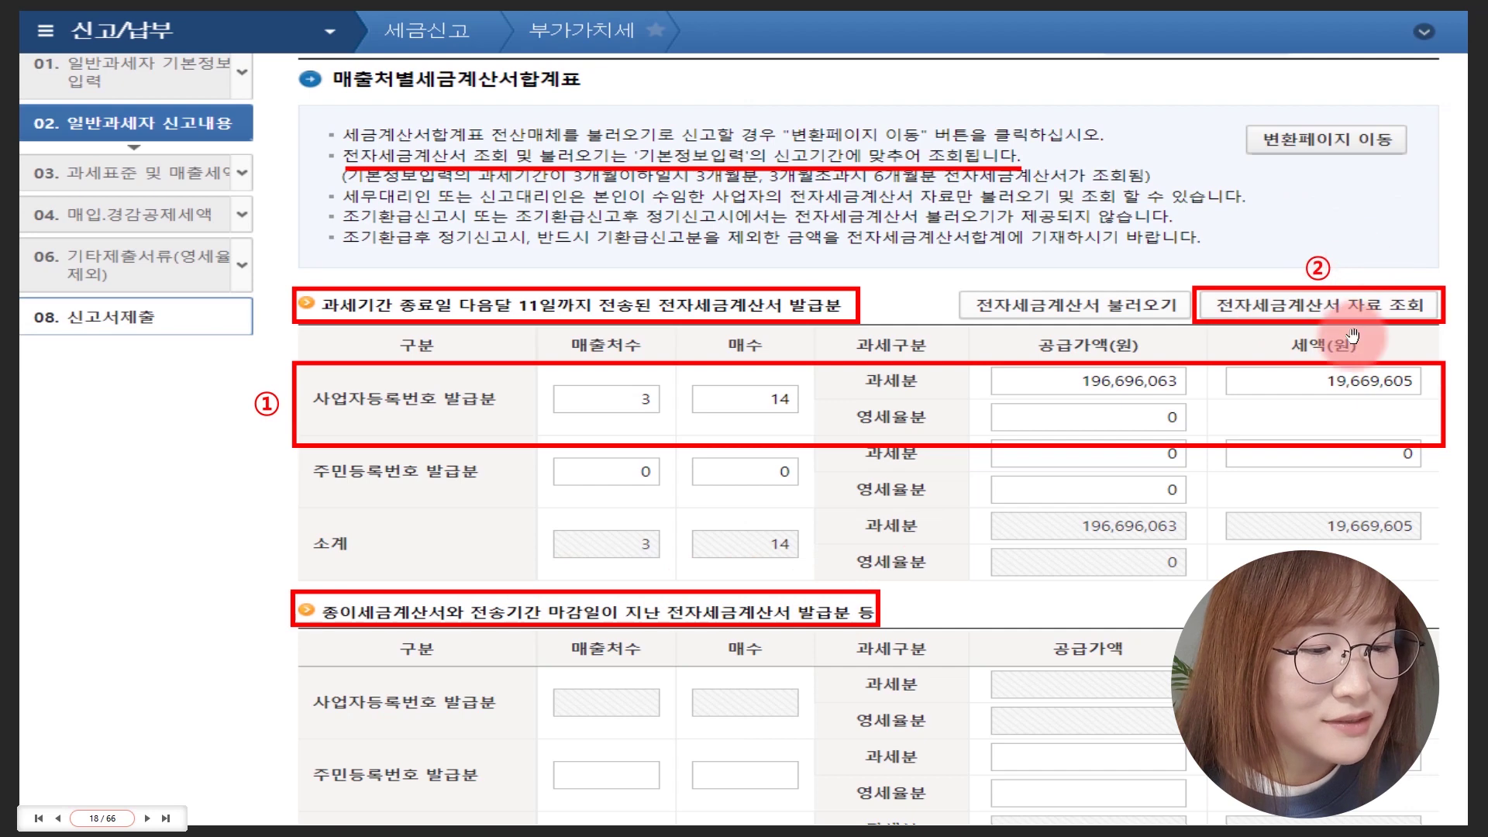
# - Move past the e-tax summary popup to slide 20: 4 buyers, 16 invoices, 199,196,063 supply
pyautogui.click(147, 818)
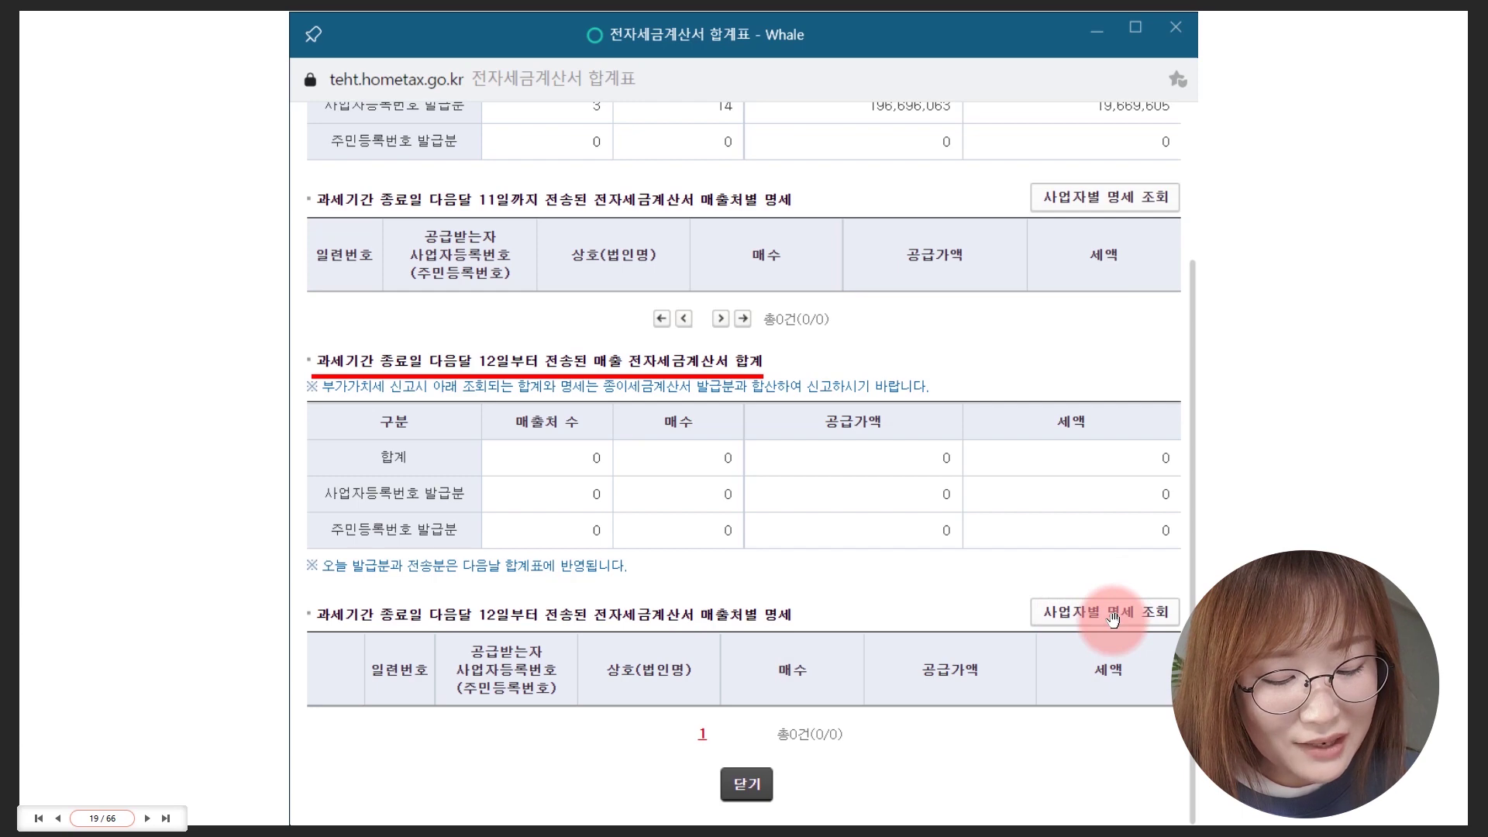
pyautogui.click(146, 818)
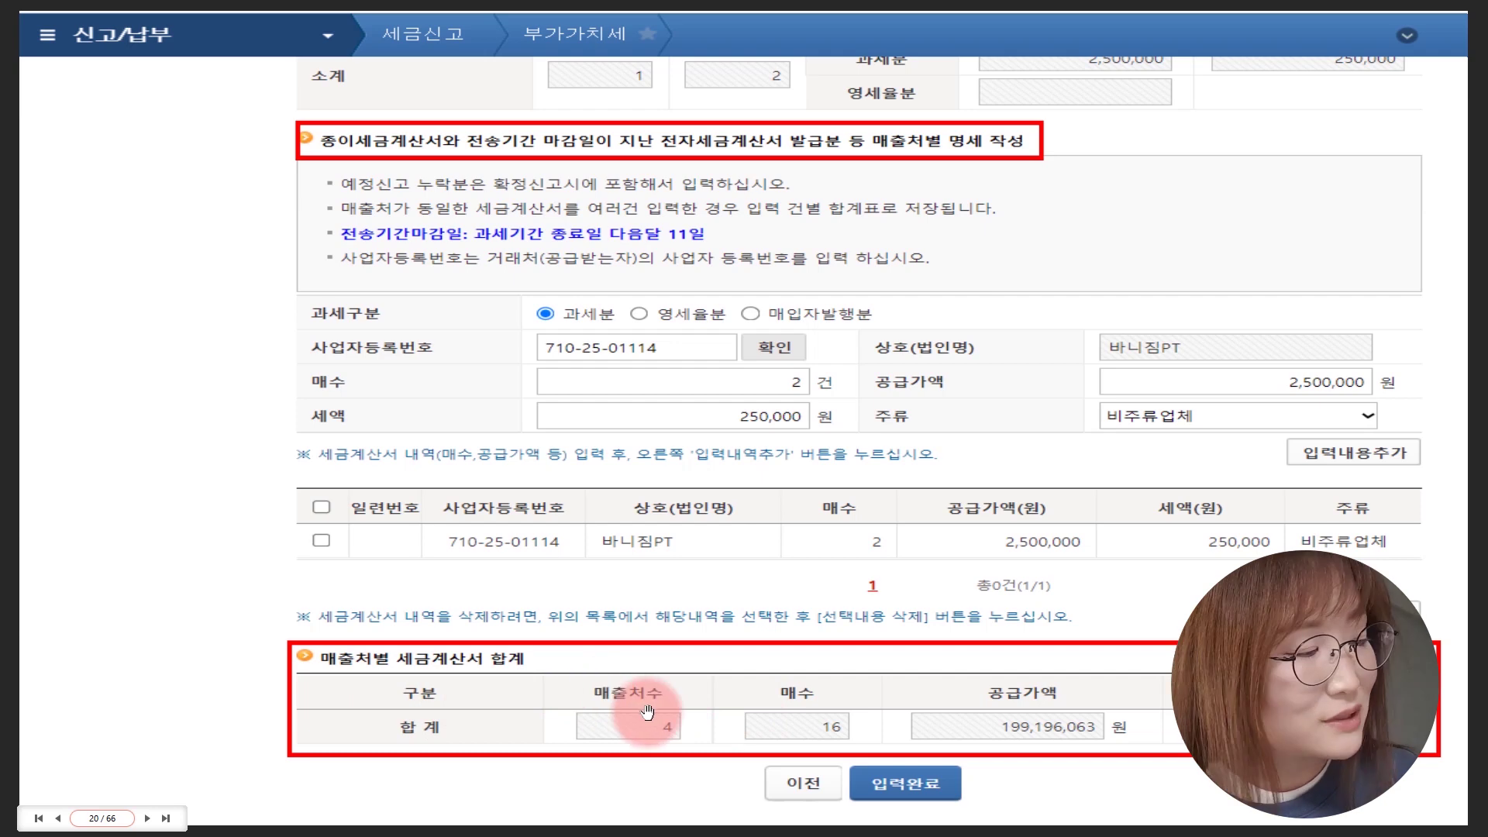
# - Review the two previous invoice slides, then reach slide 21 showing 199,196,063 supply and 19,919,605 tax
pyautogui.click(57, 819)
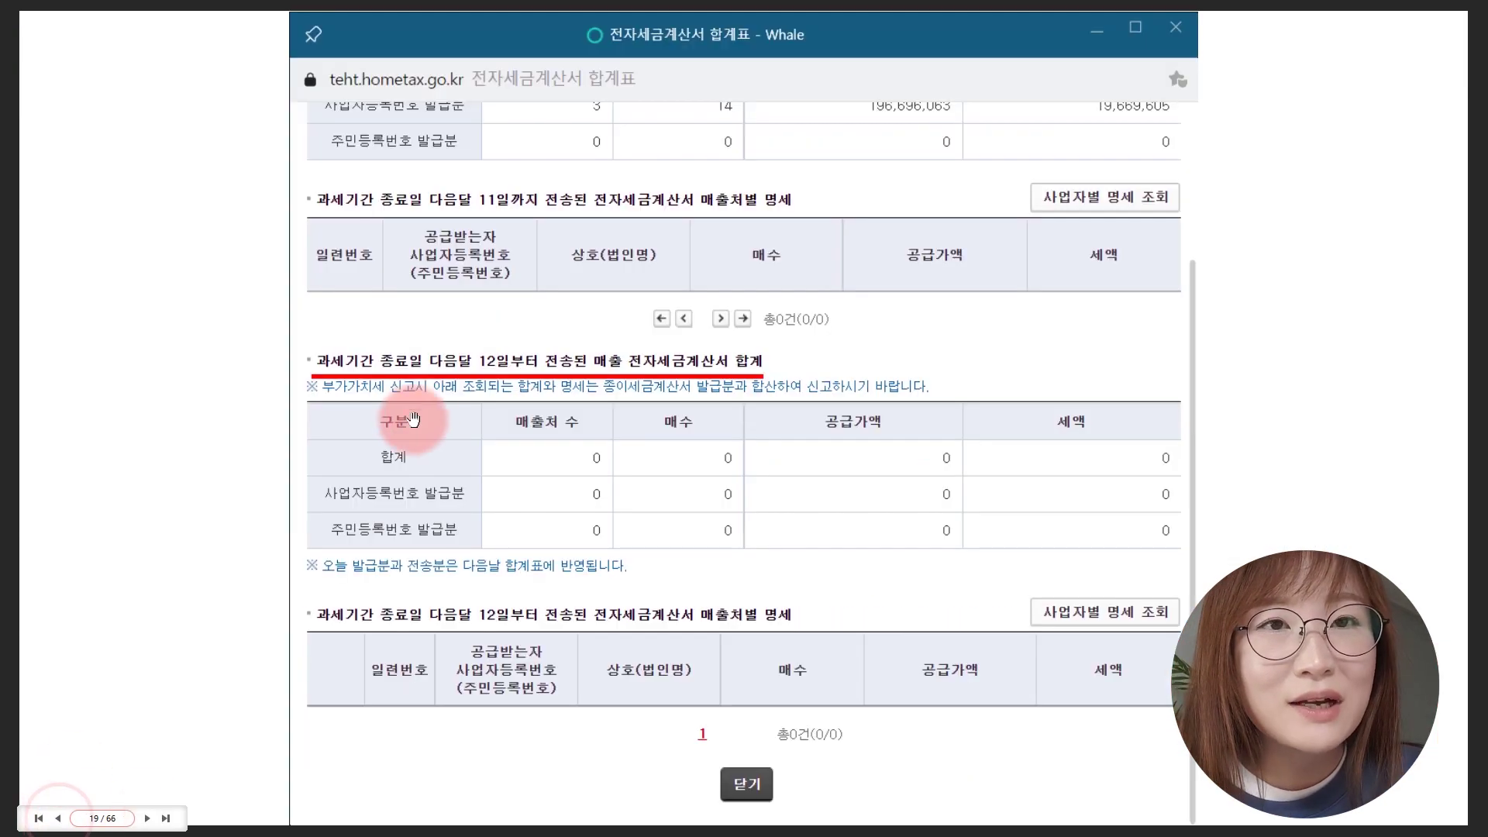
pyautogui.click(56, 818)
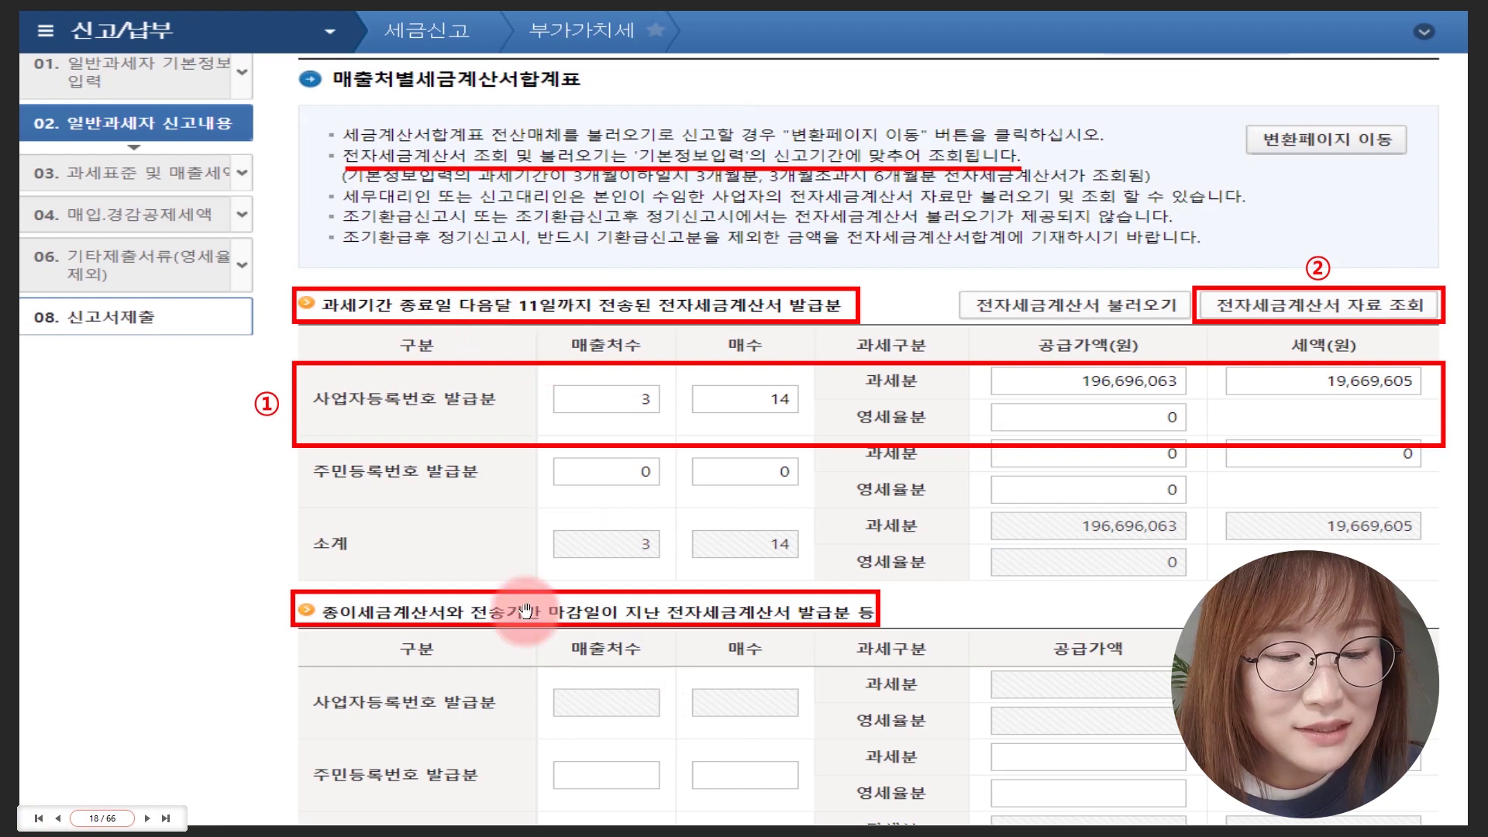
pyautogui.click(148, 819)
pyautogui.click(148, 819)
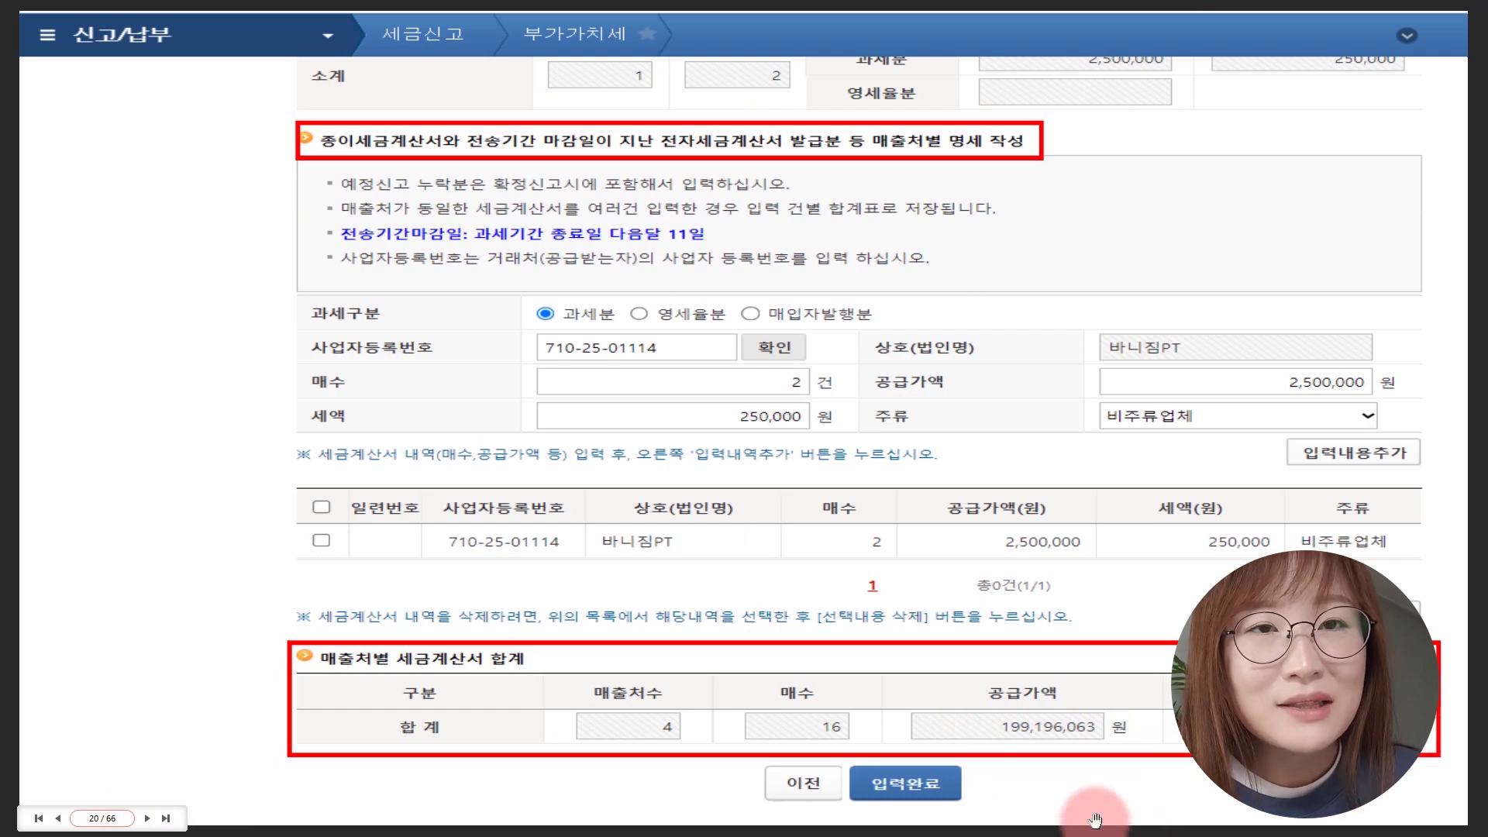
pyautogui.click(147, 818)
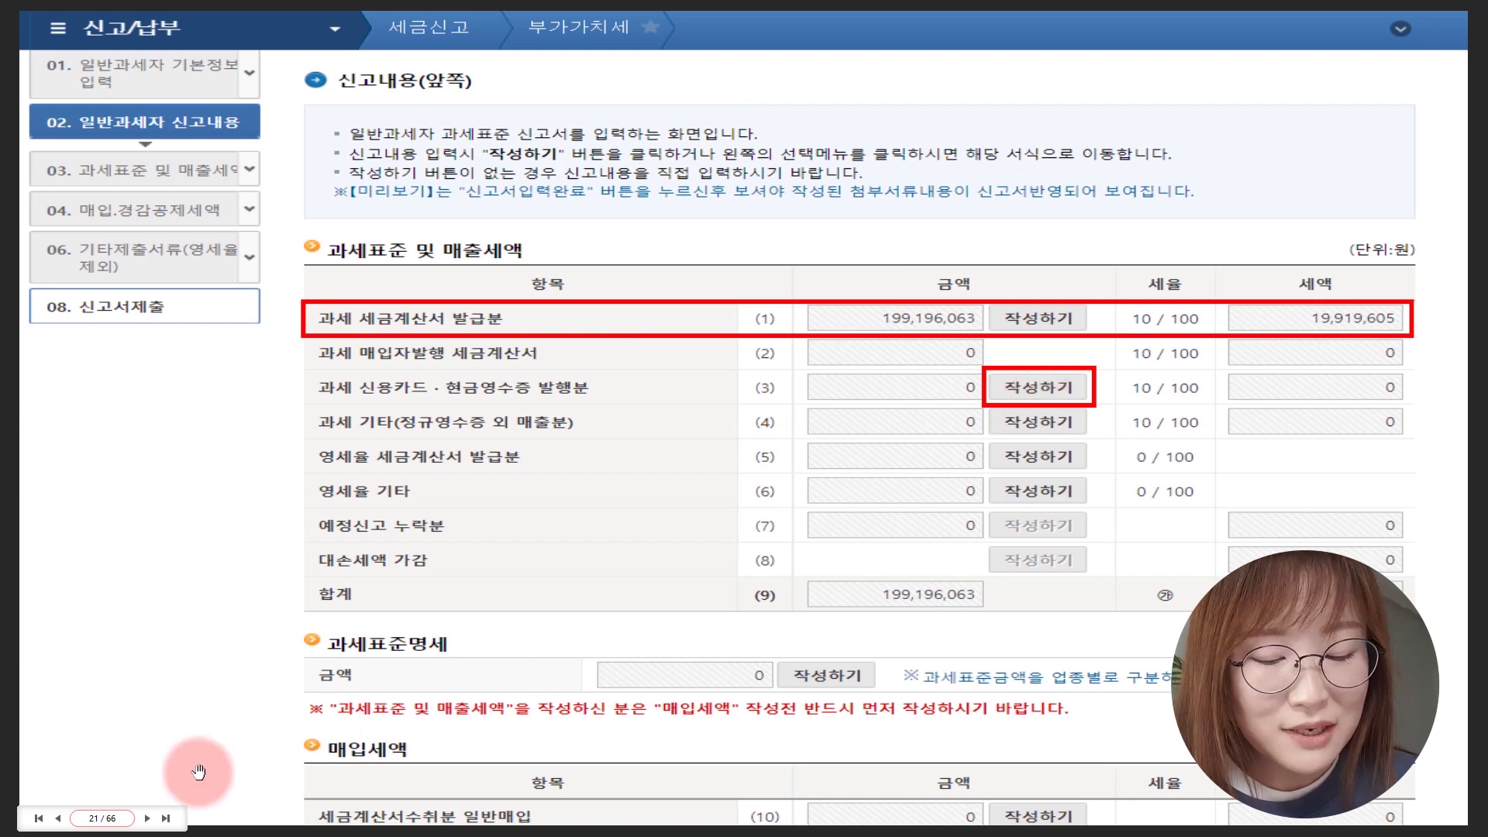
# - Advance to slide 22: card/cash receipts 21,263,636 (tax 2,126,363) and other sales 2,500,000
pyautogui.click(148, 817)
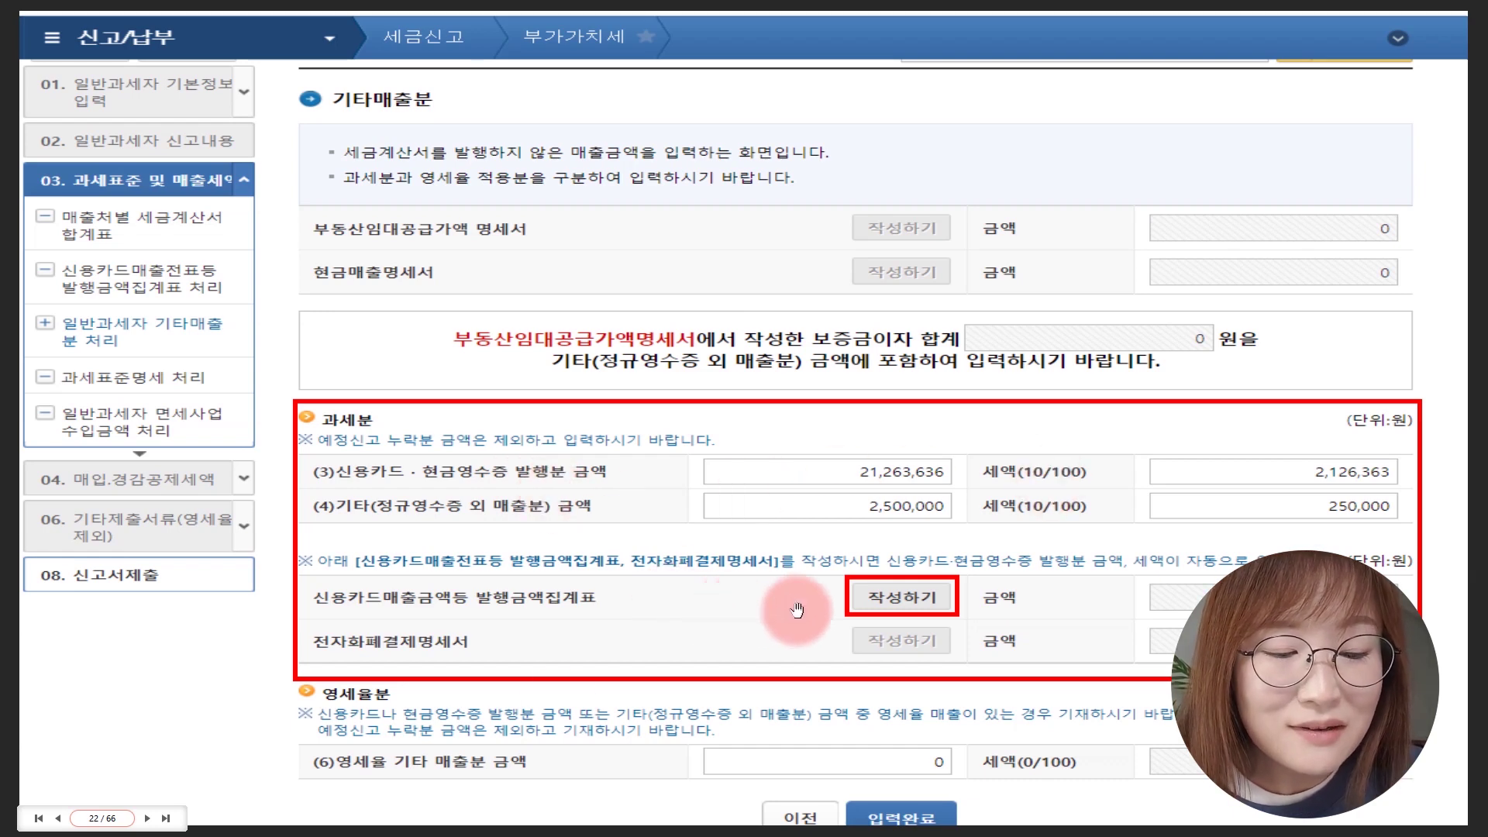
# - Advance to slide 23, the empty credit card sales slip issuance summary form
pyautogui.press('Right')
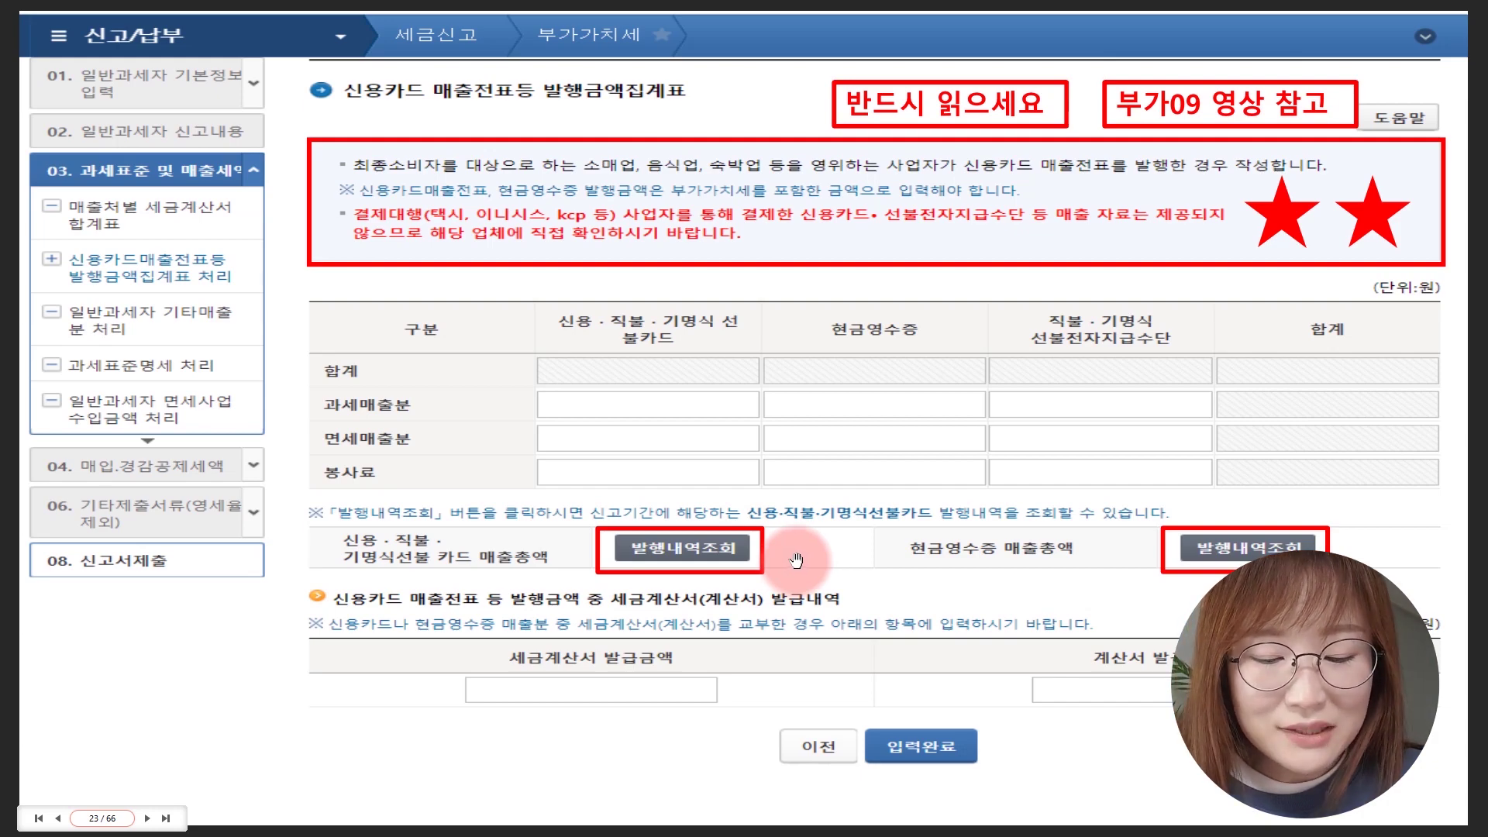
# - Compare the credit card and cash receipt lookup slides, then reach slide 27 showing 21,263,636 and 2,126,363
pyautogui.press('pagedown')
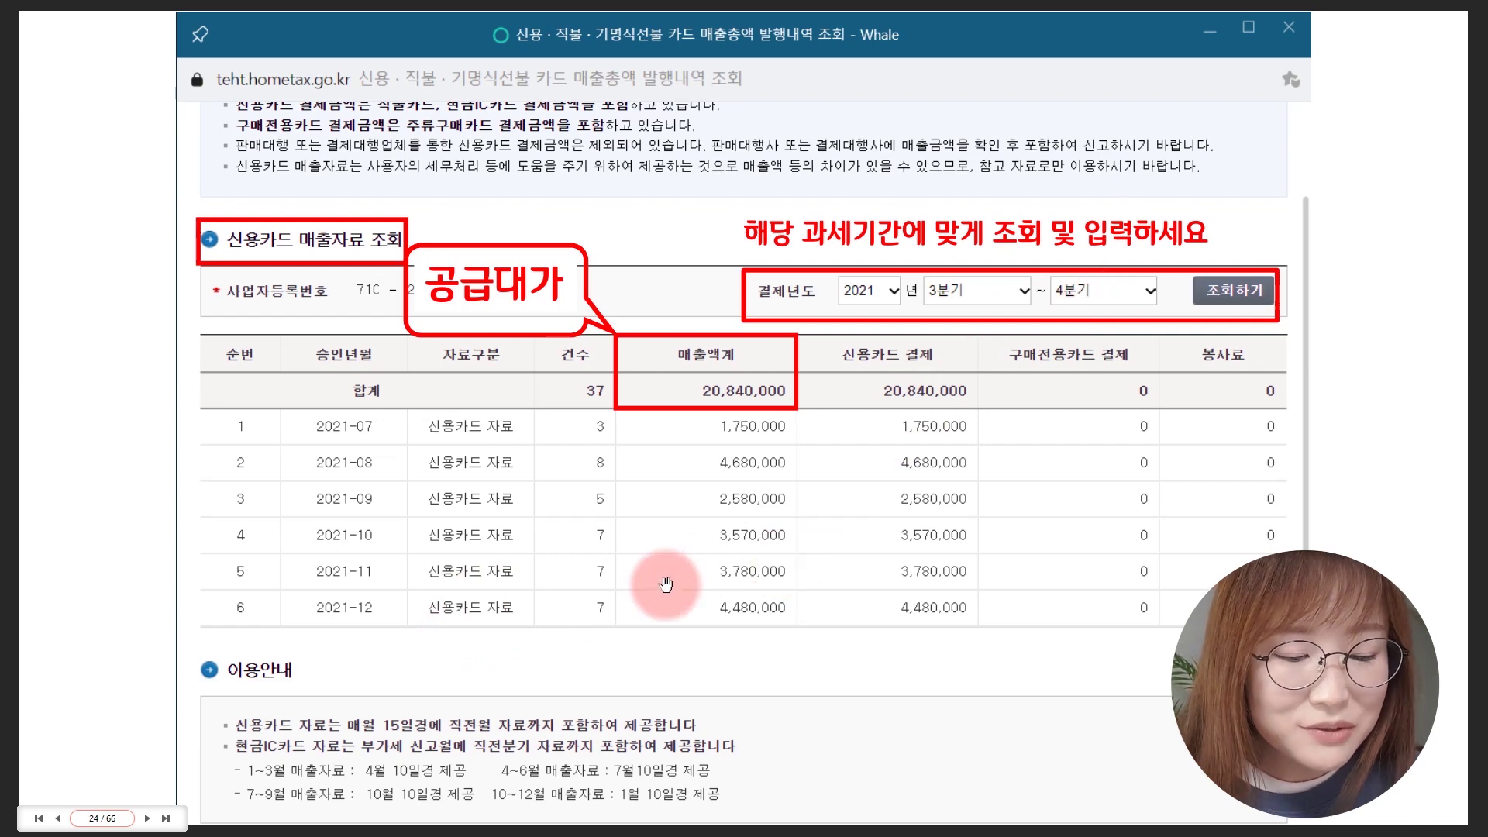
pyautogui.press('Right')
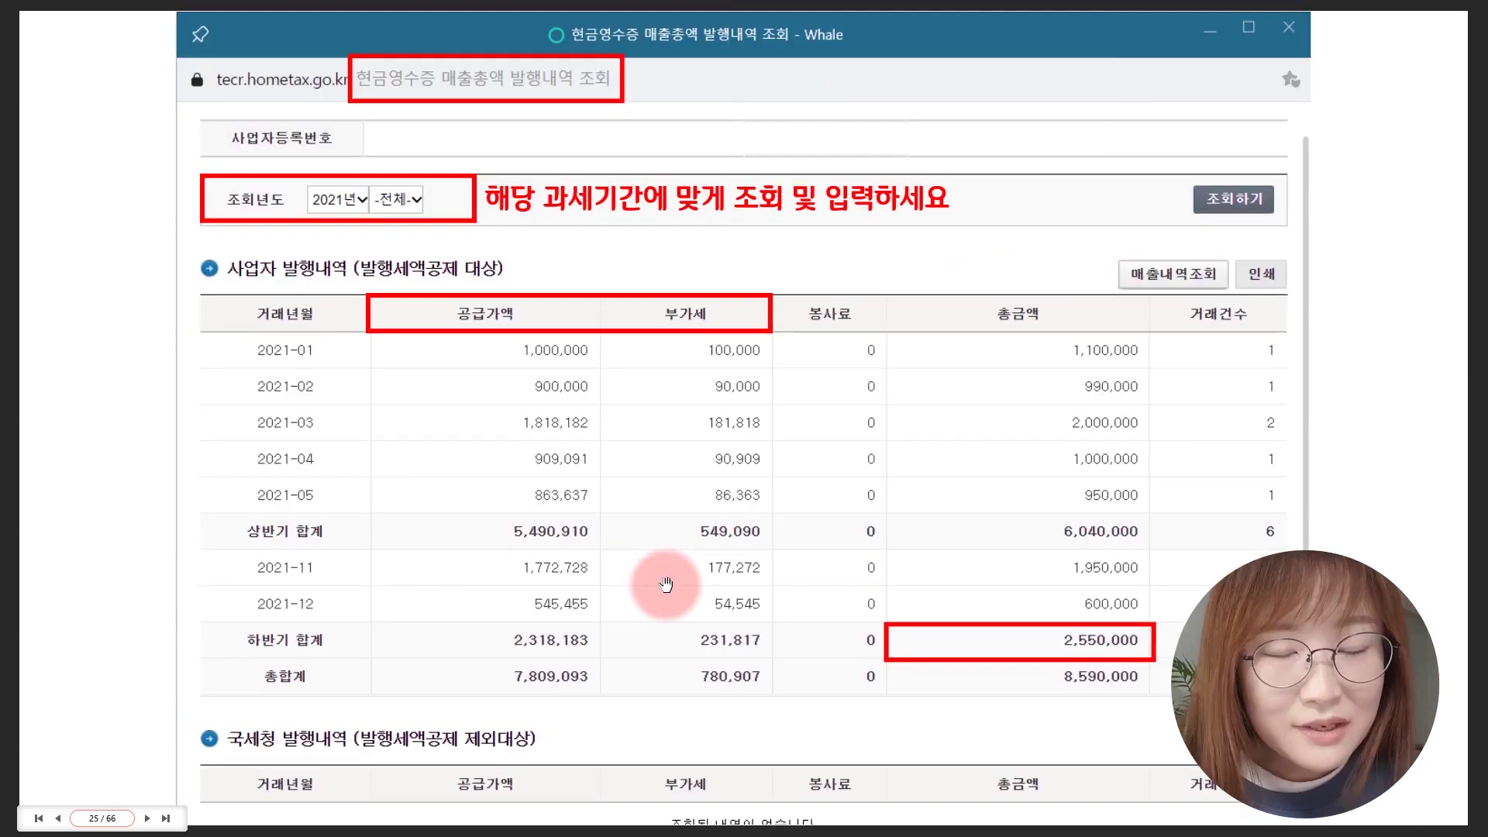
pyautogui.press('Left')
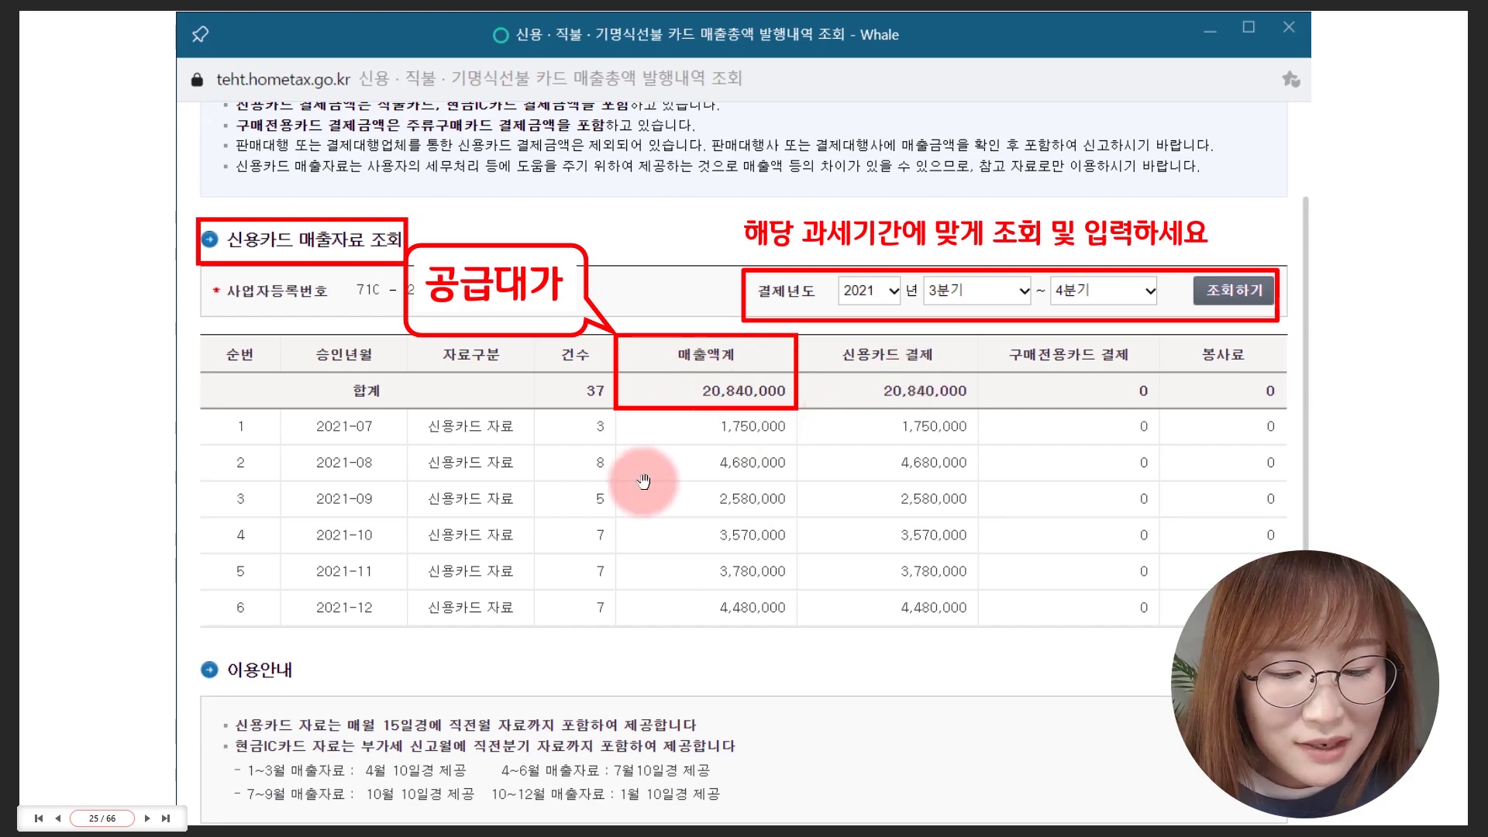
pyautogui.press('Right')
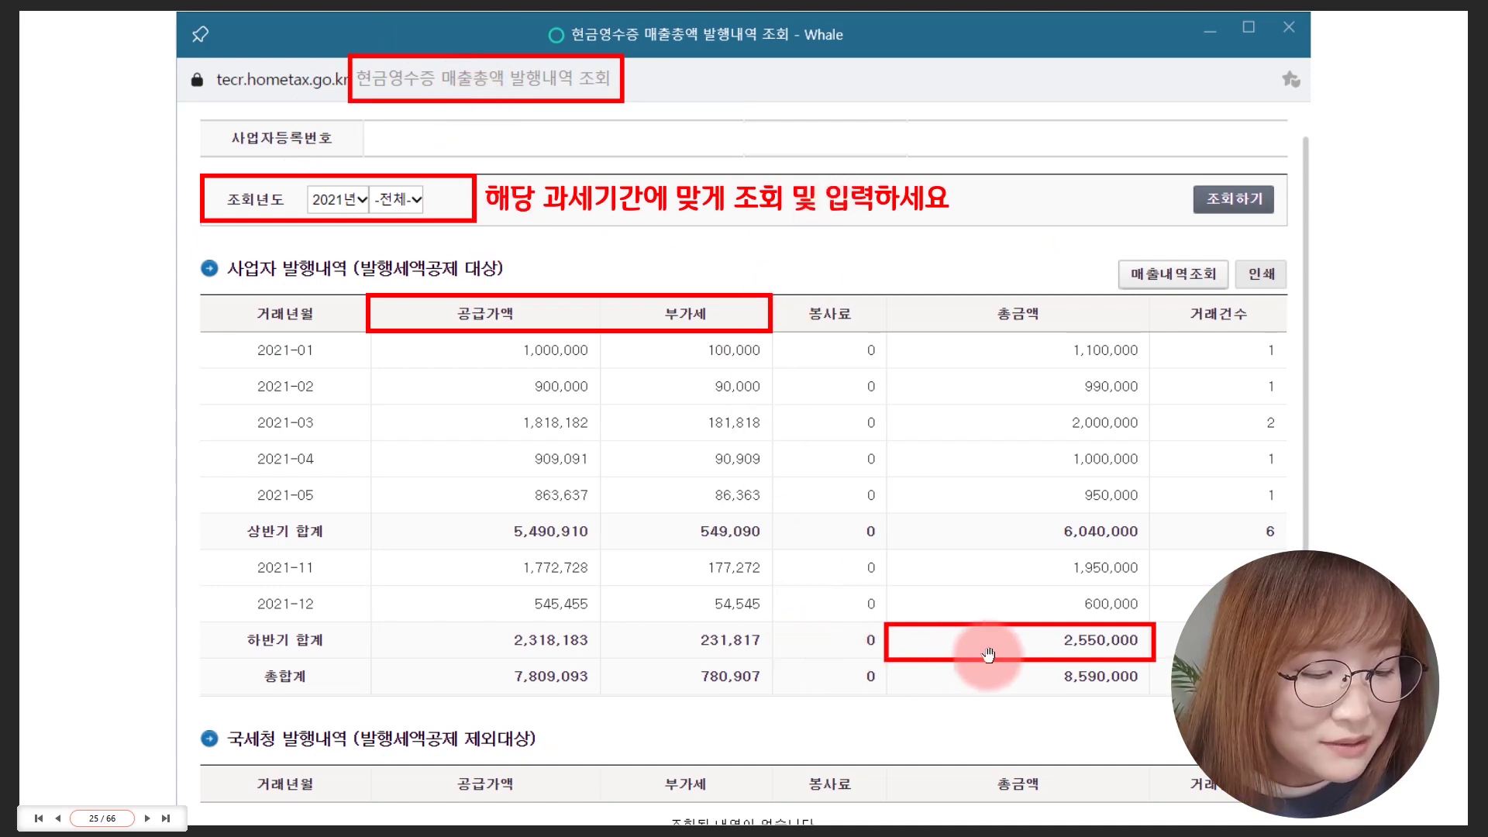
pyautogui.click(1076, 639)
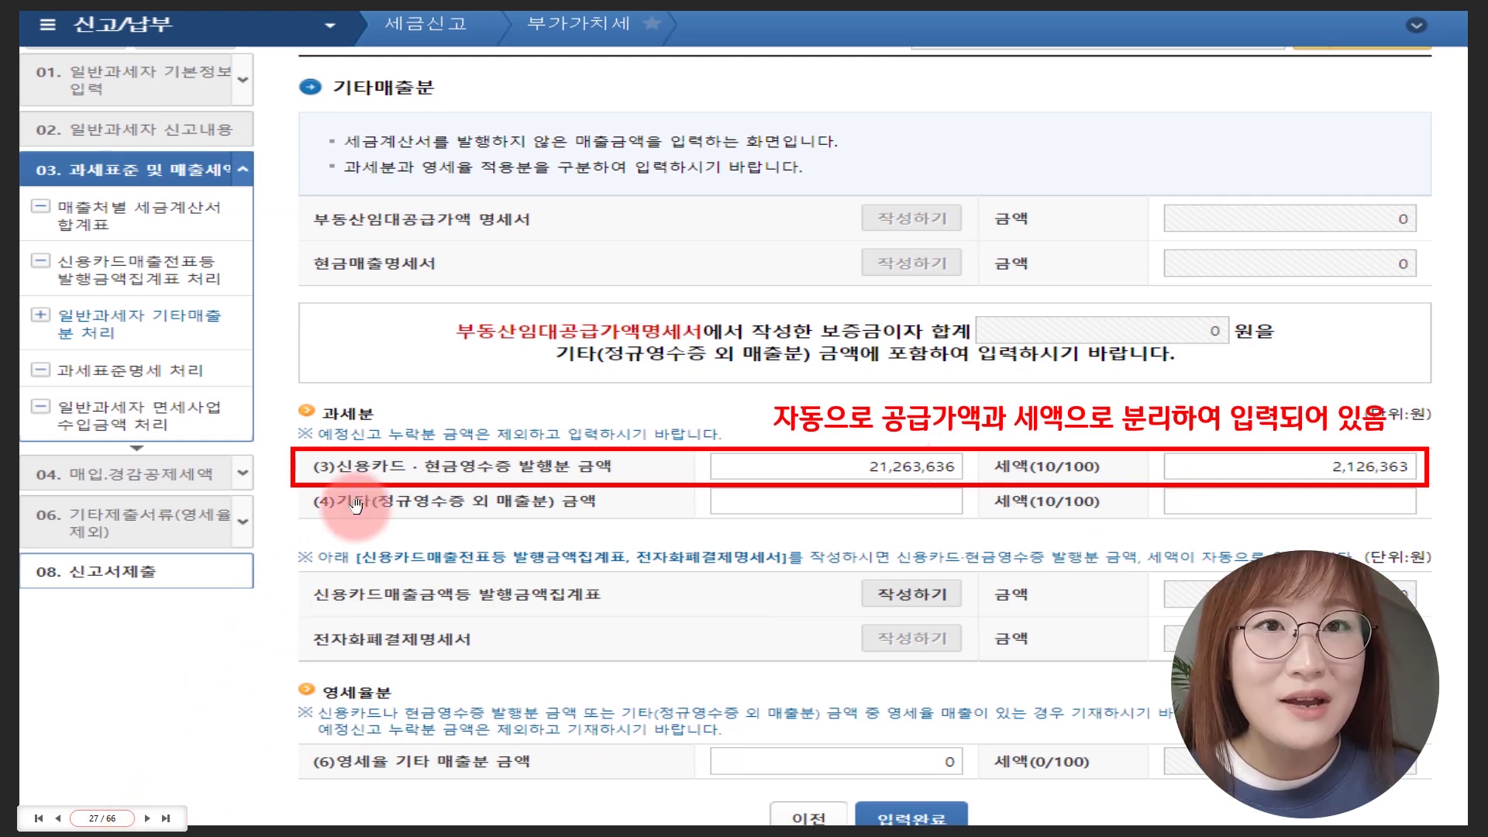
# - Advance to slide 29, where the tax base totals 222,959,699 supply and 22,295,968 tax
pyautogui.click(147, 818)
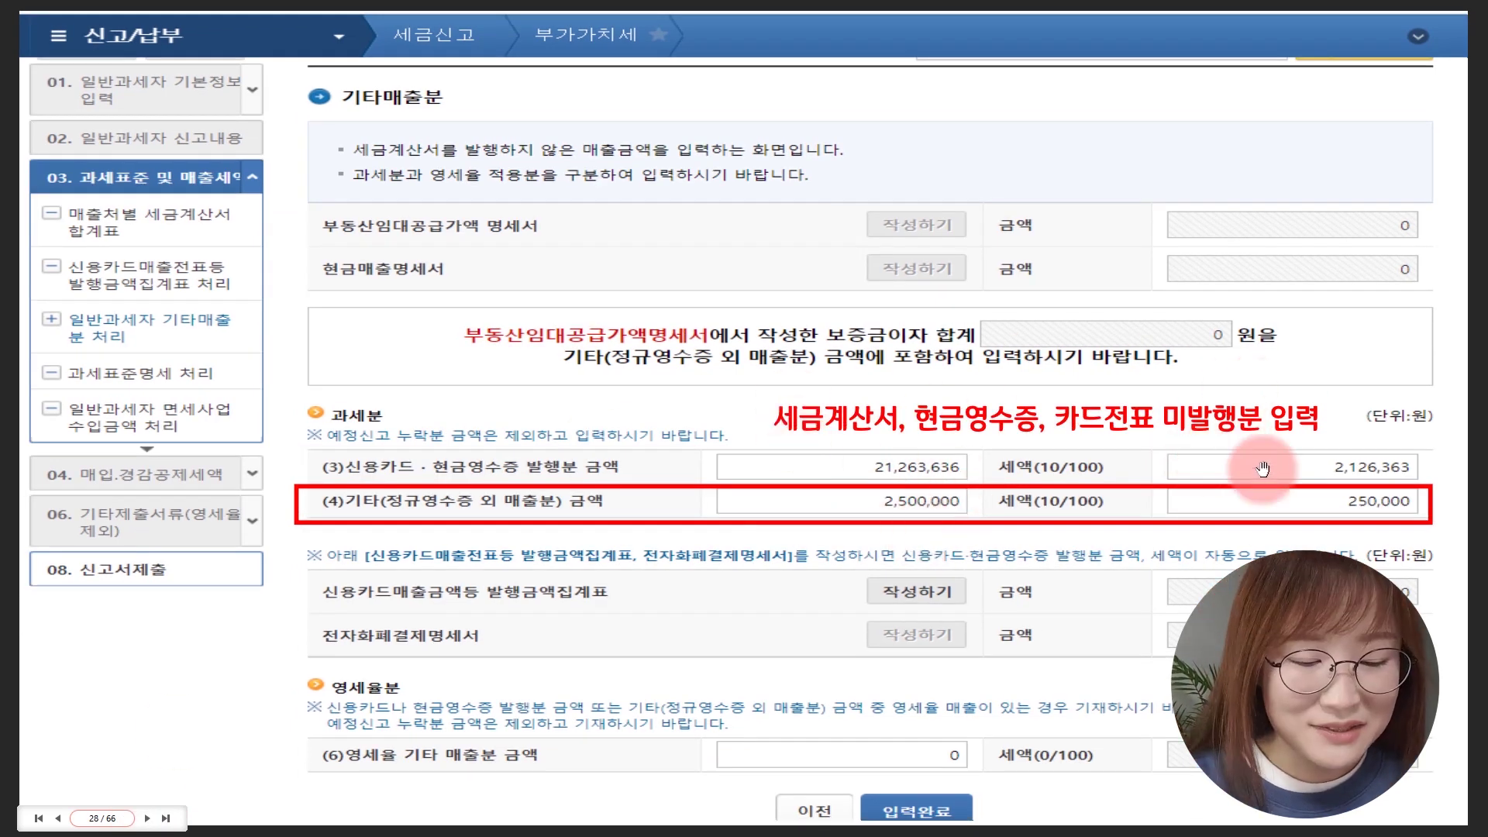
pyautogui.press('Right')
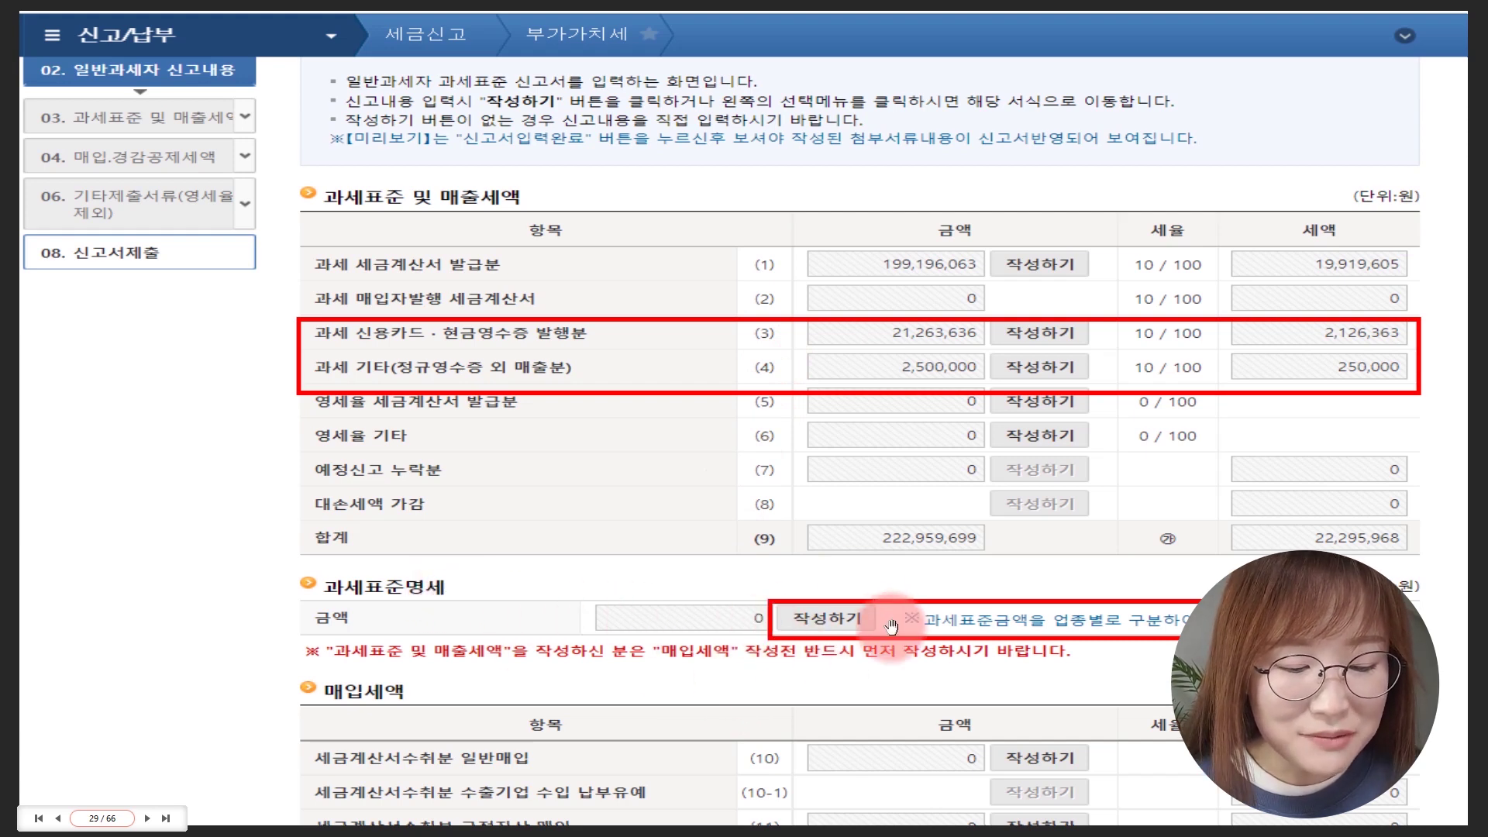
# - Advance to the tax base detail slide splitting codes 924305 (120,000,000) and 924302 (102,959,669)
pyautogui.click(813, 618)
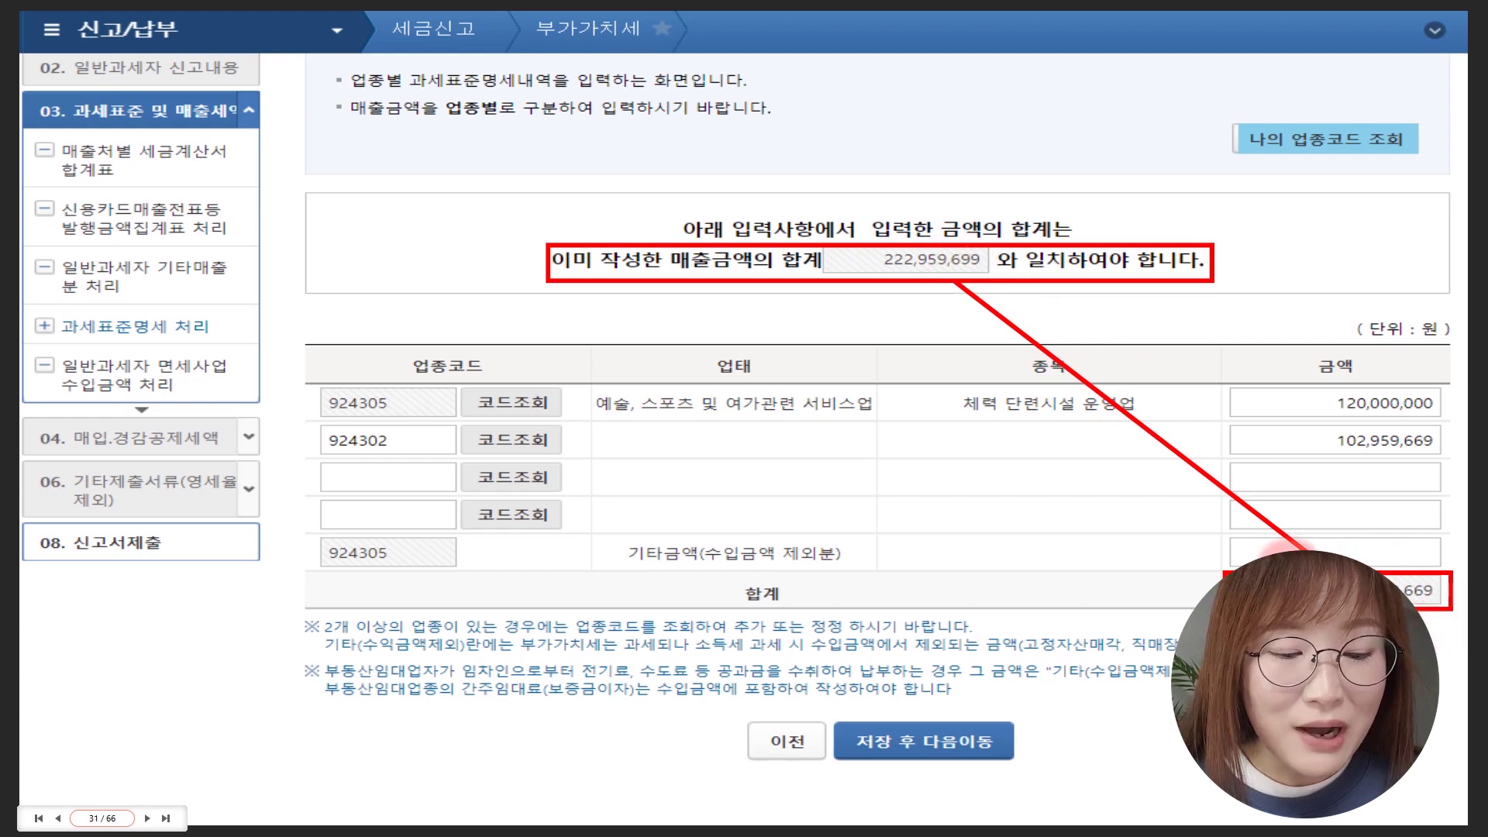
# - Advance past the totals-mismatch warning and updated tax base to slide 33's purchase tax section
pyautogui.press('Right')
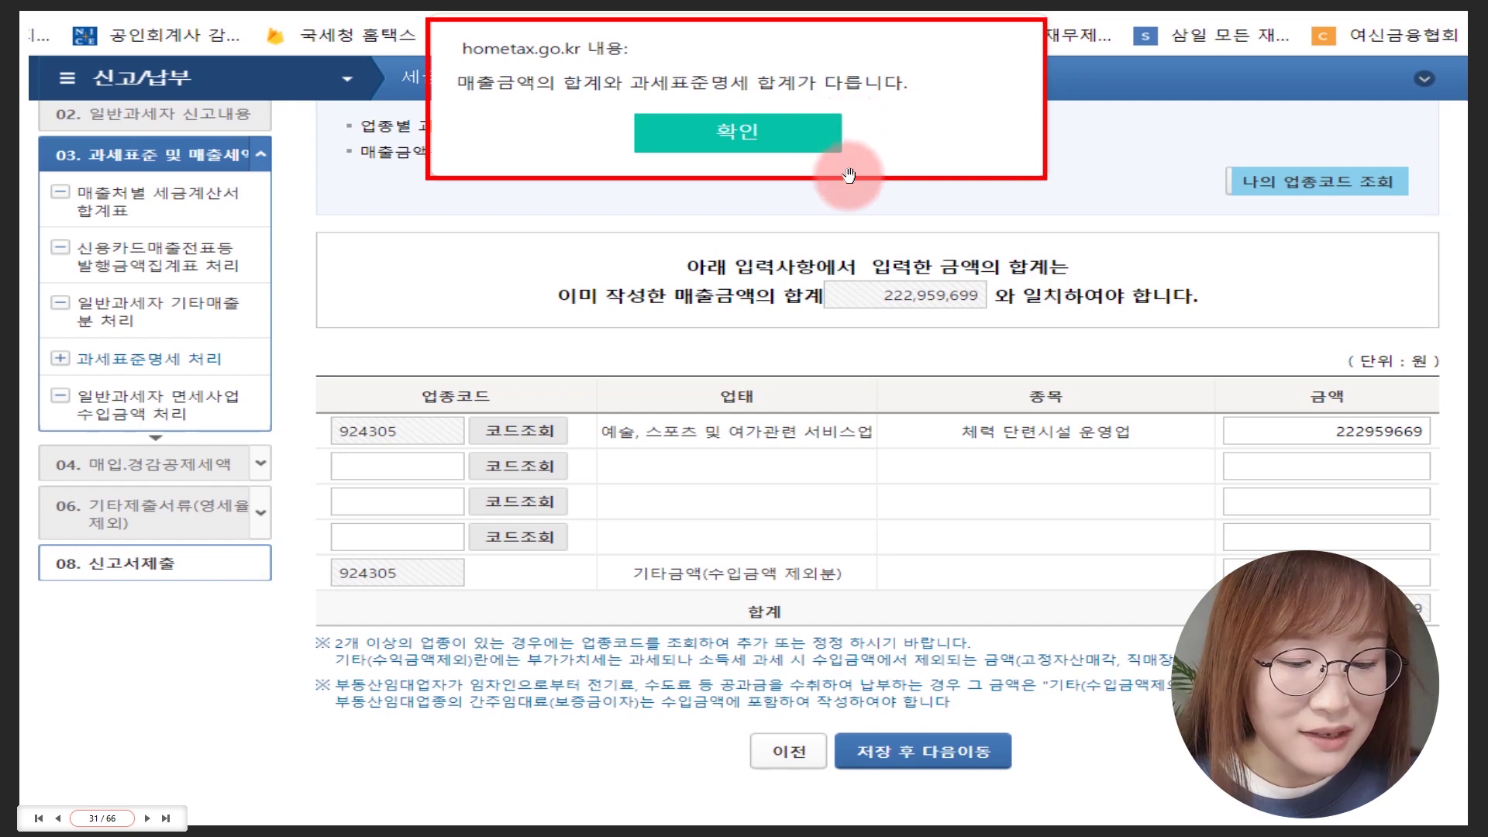
pyautogui.scroll(-1, 936, 686)
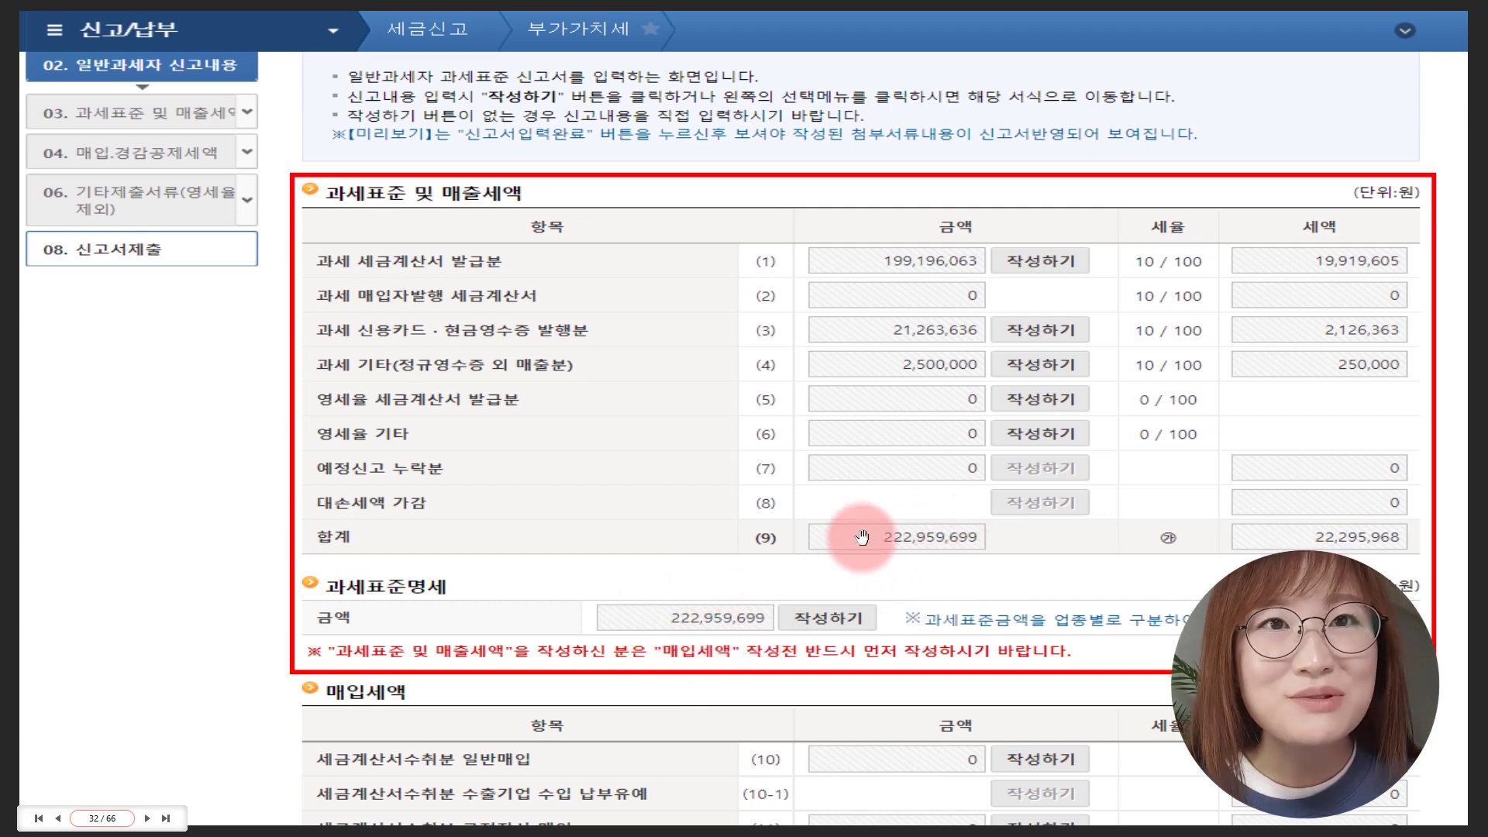
pyautogui.press('Right')
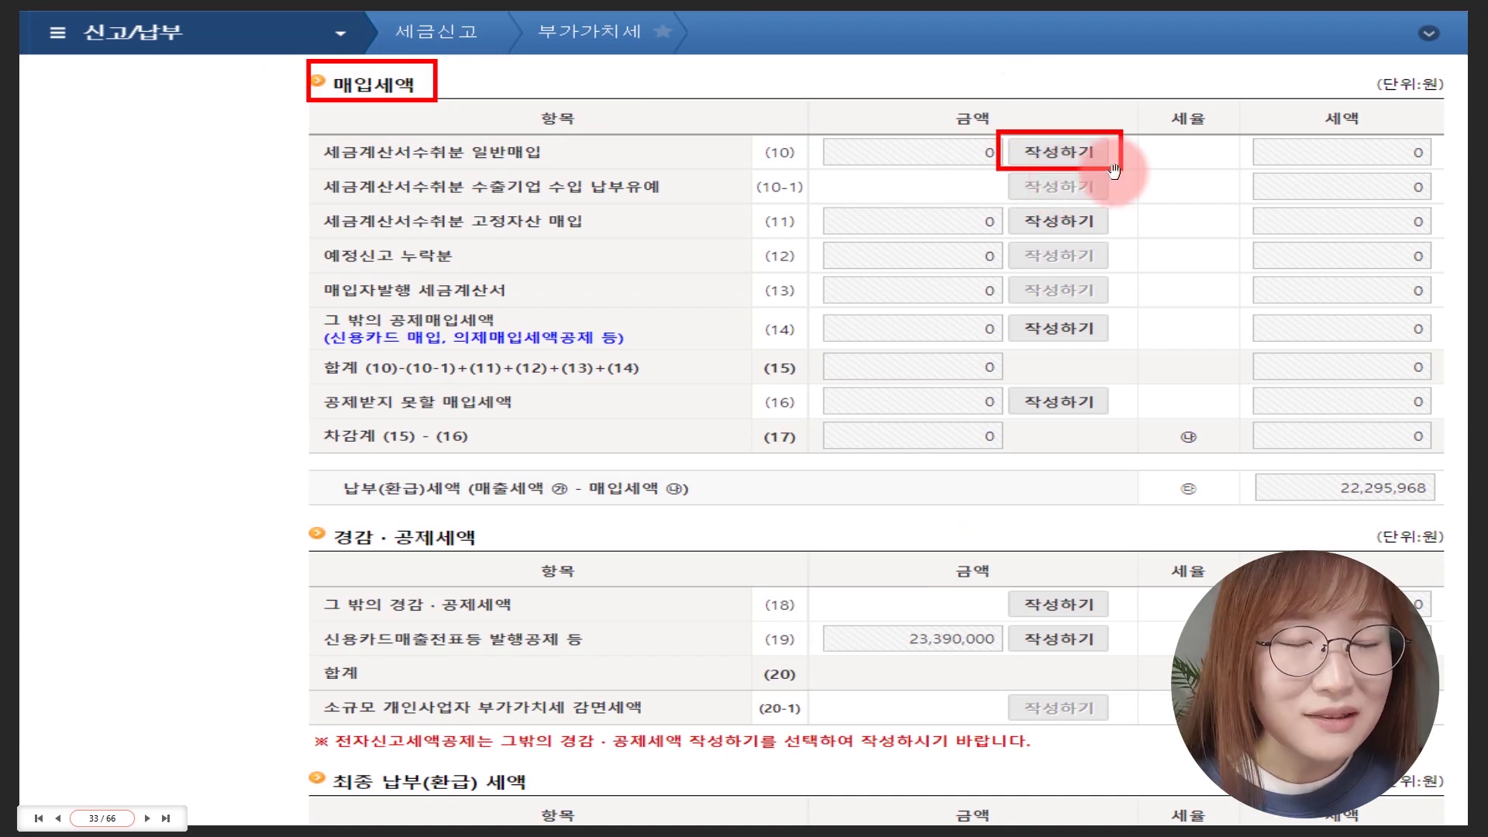
# - Step through the per-supplier and e-tax invoice summaries to slide 37, showing purchases of 15,049,252 (tax 1,504,919)
pyautogui.press('Right')
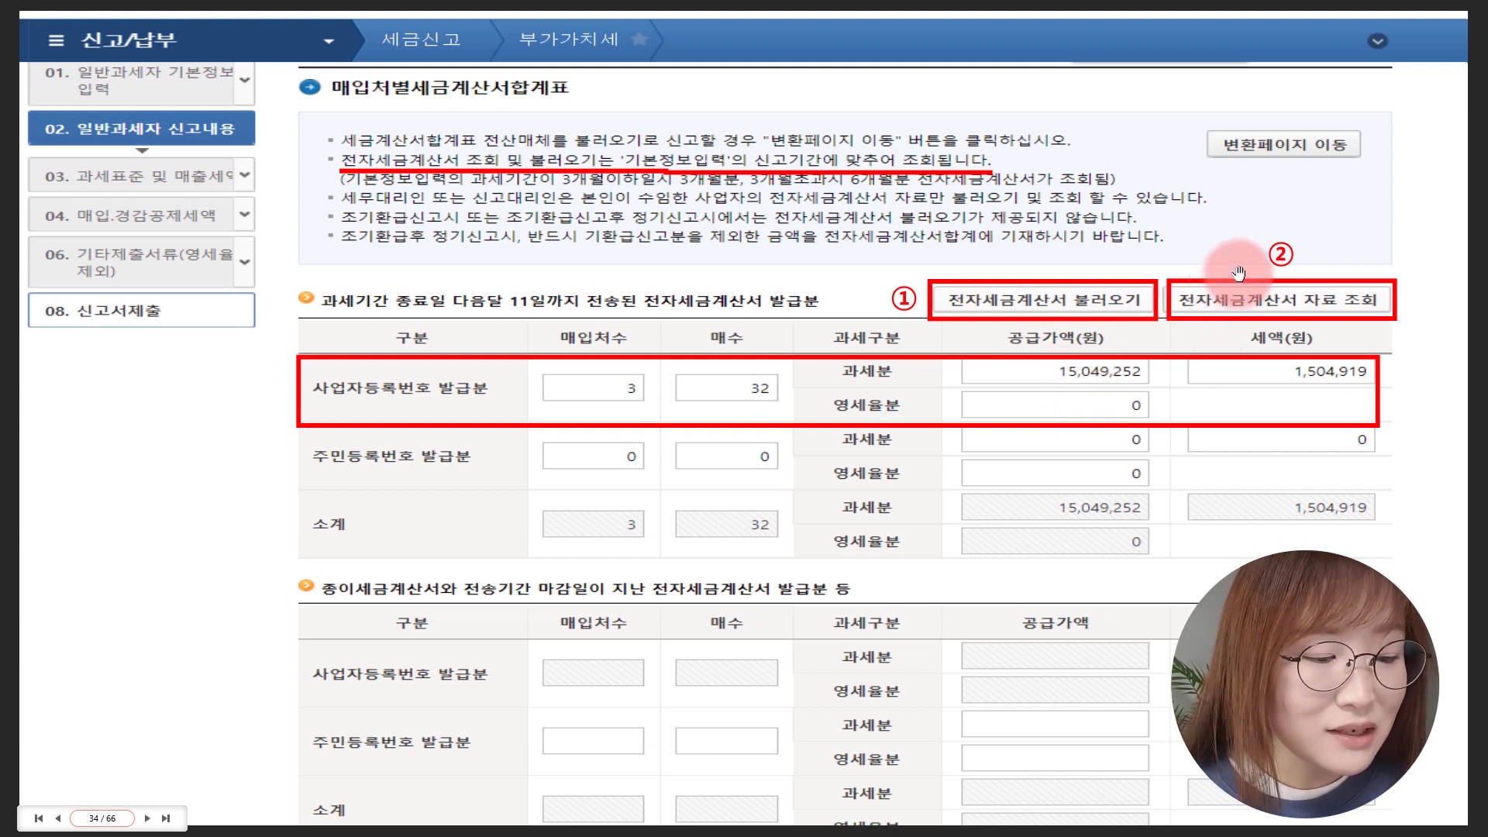
pyautogui.click(1310, 322)
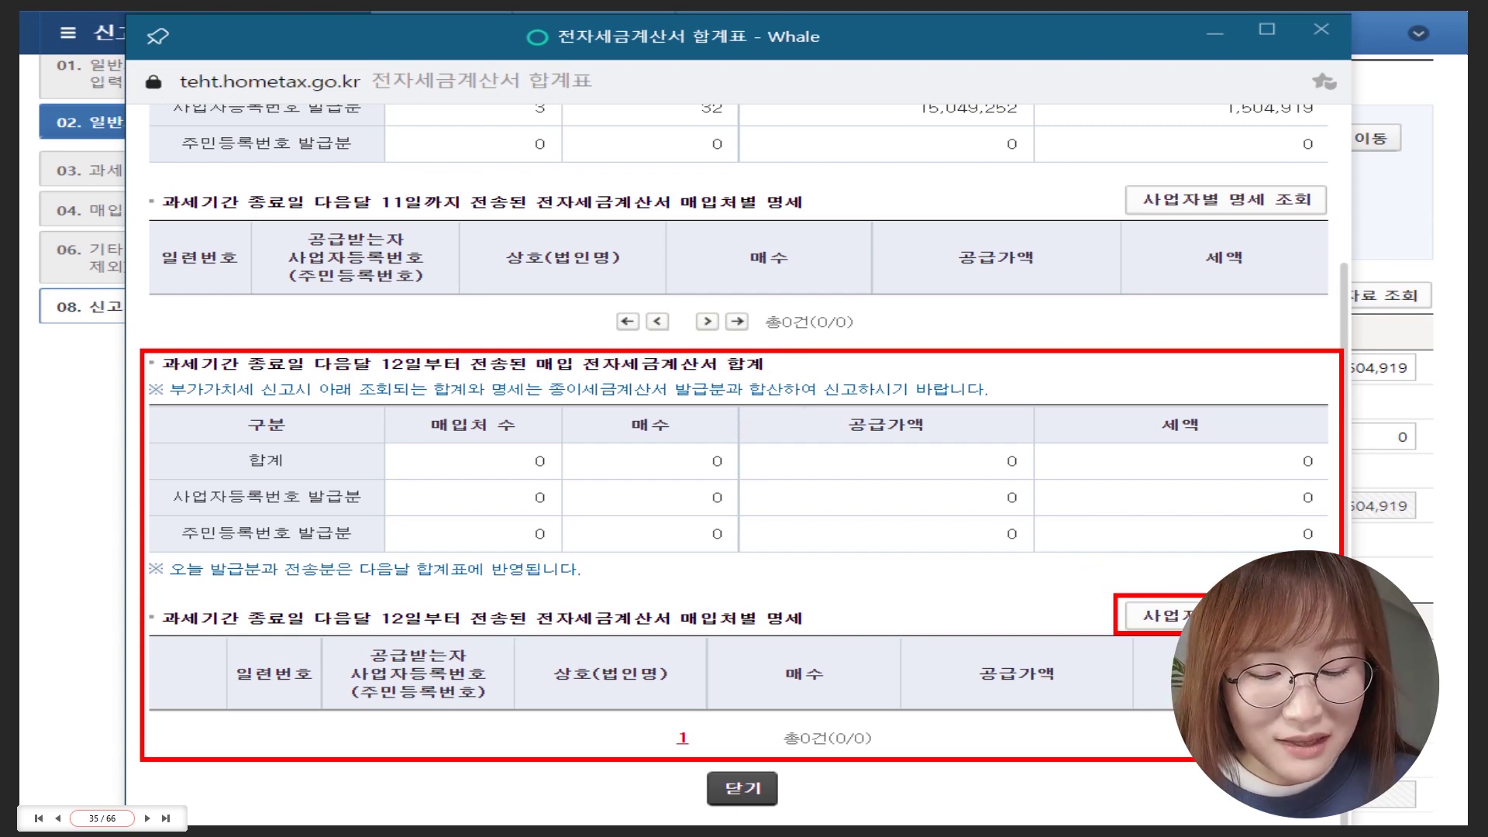
pyautogui.press('Right')
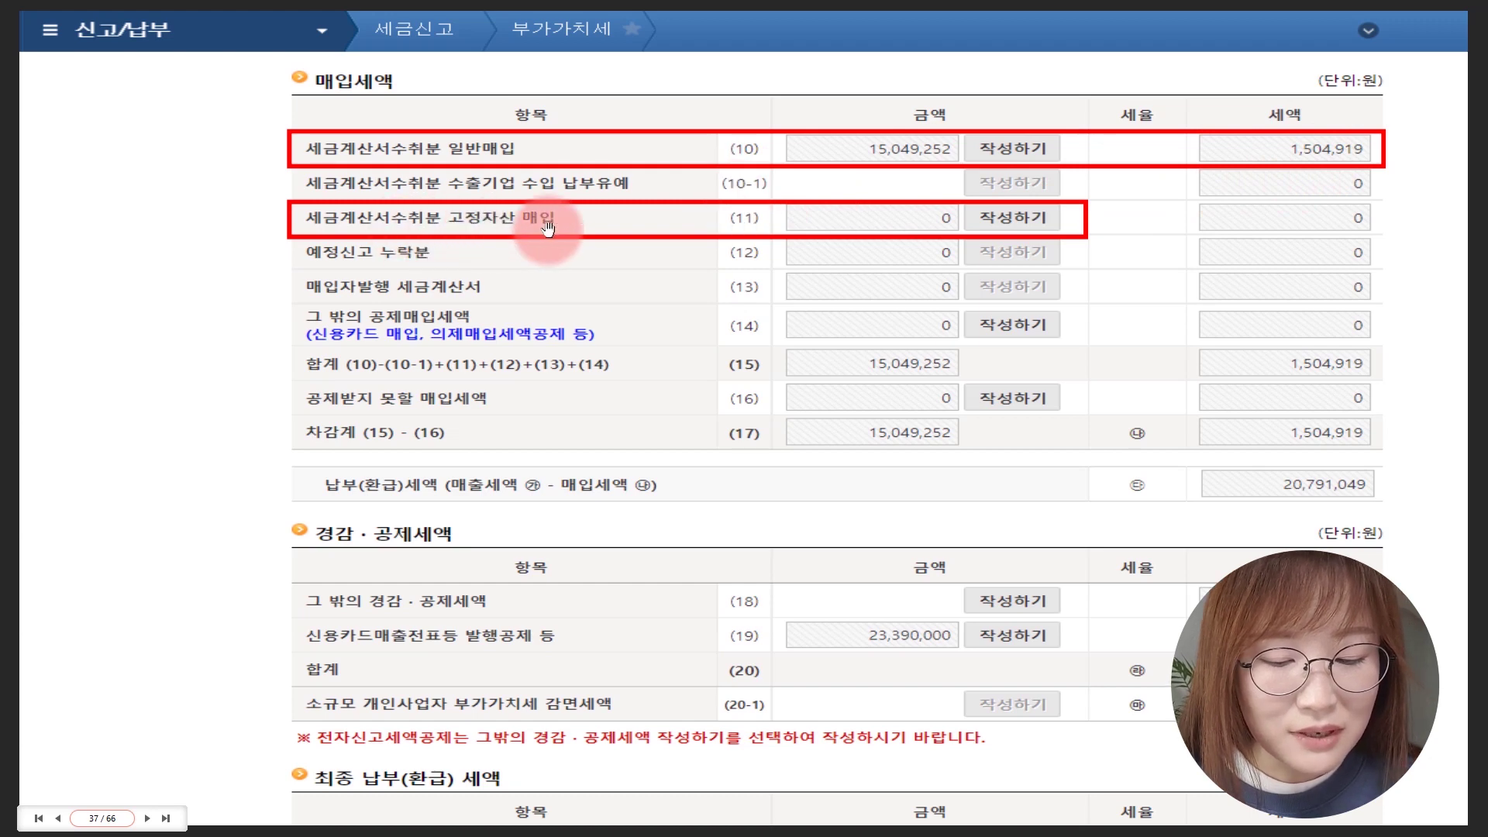
# - Advance to slide 39, where purchases split into general 12,349,252 and fixed assets 2,700,000
pyautogui.click(988, 242)
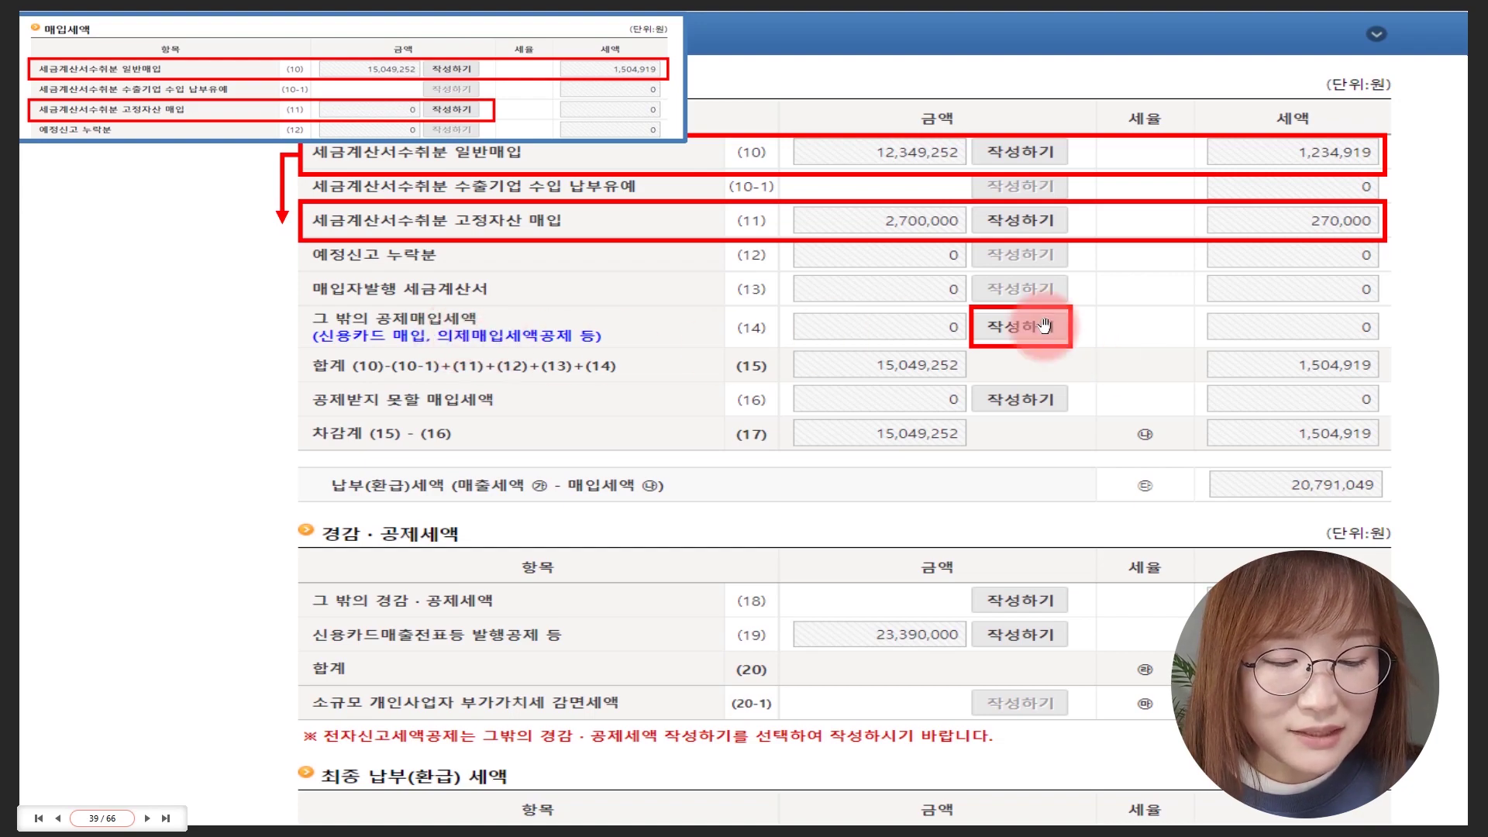
# - Move past the other deductible purchase tax details to slide 42's card receipt statement totals section
pyautogui.click(1025, 363)
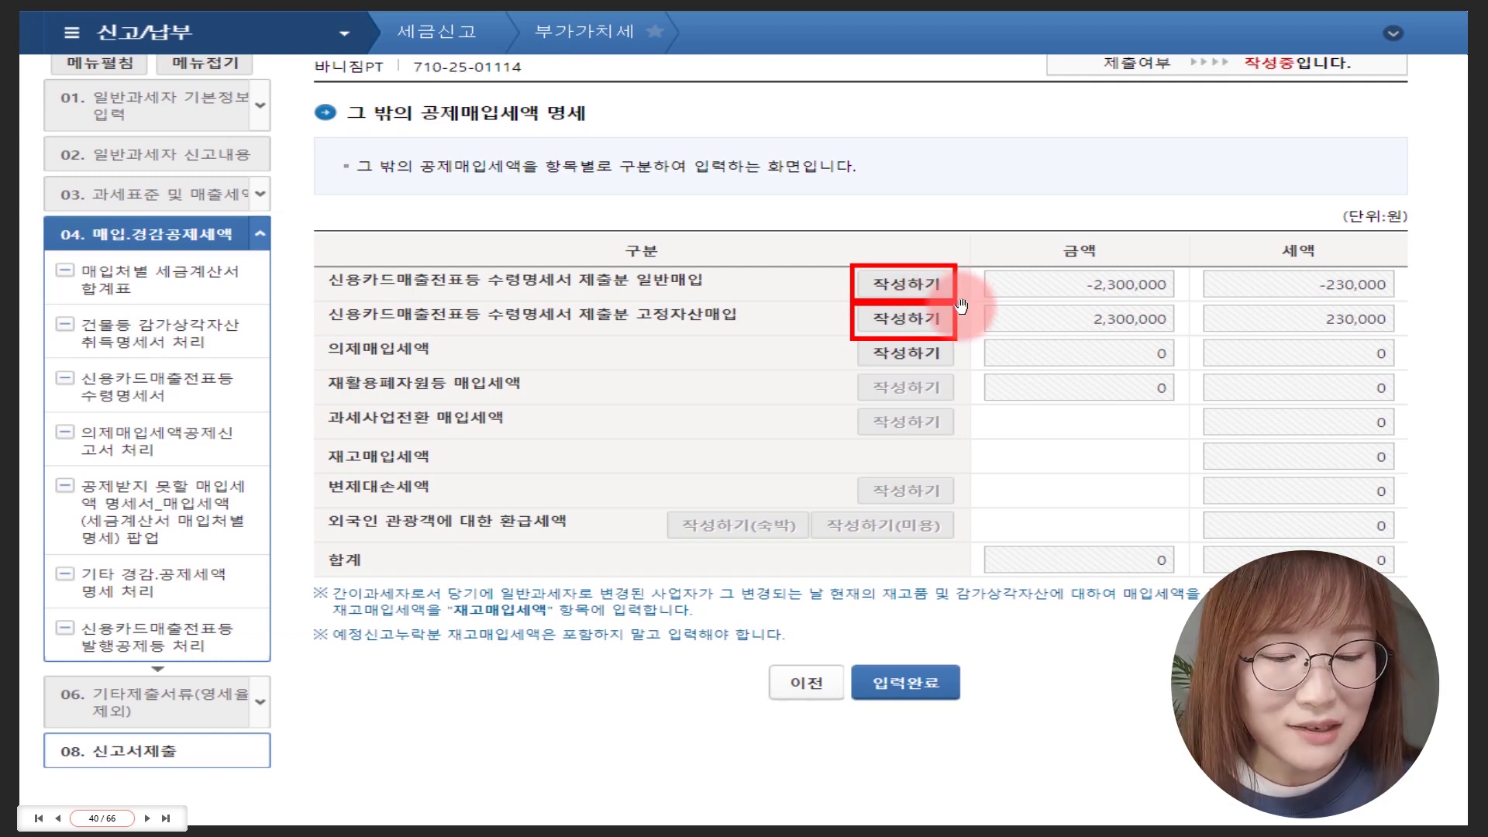
pyautogui.click(862, 335)
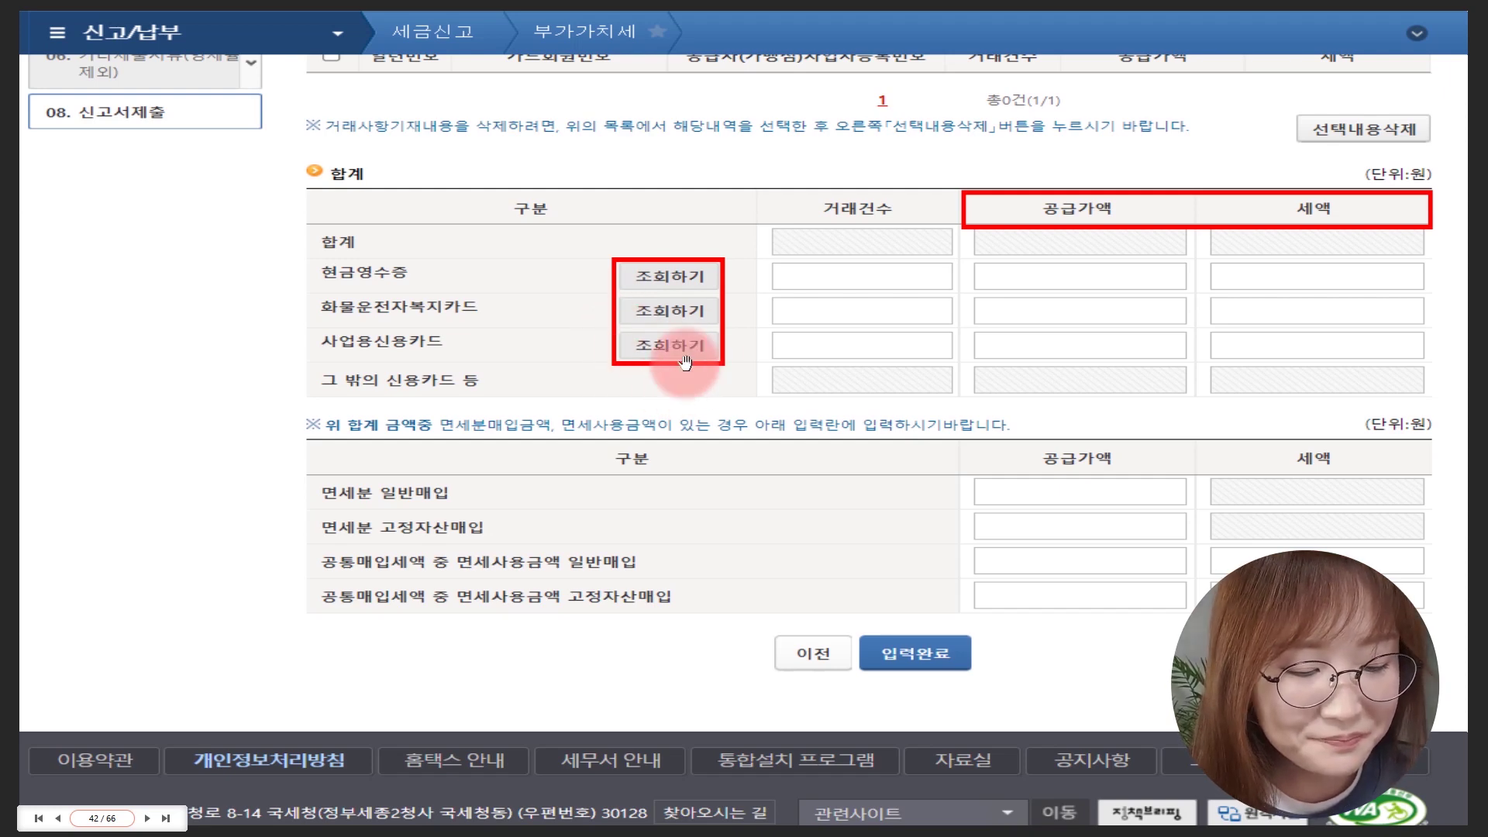
# - Scroll down the deck toward the 2021 cash receipt purchase history lookup slide
pyautogui.scroll(-1, 685, 363)
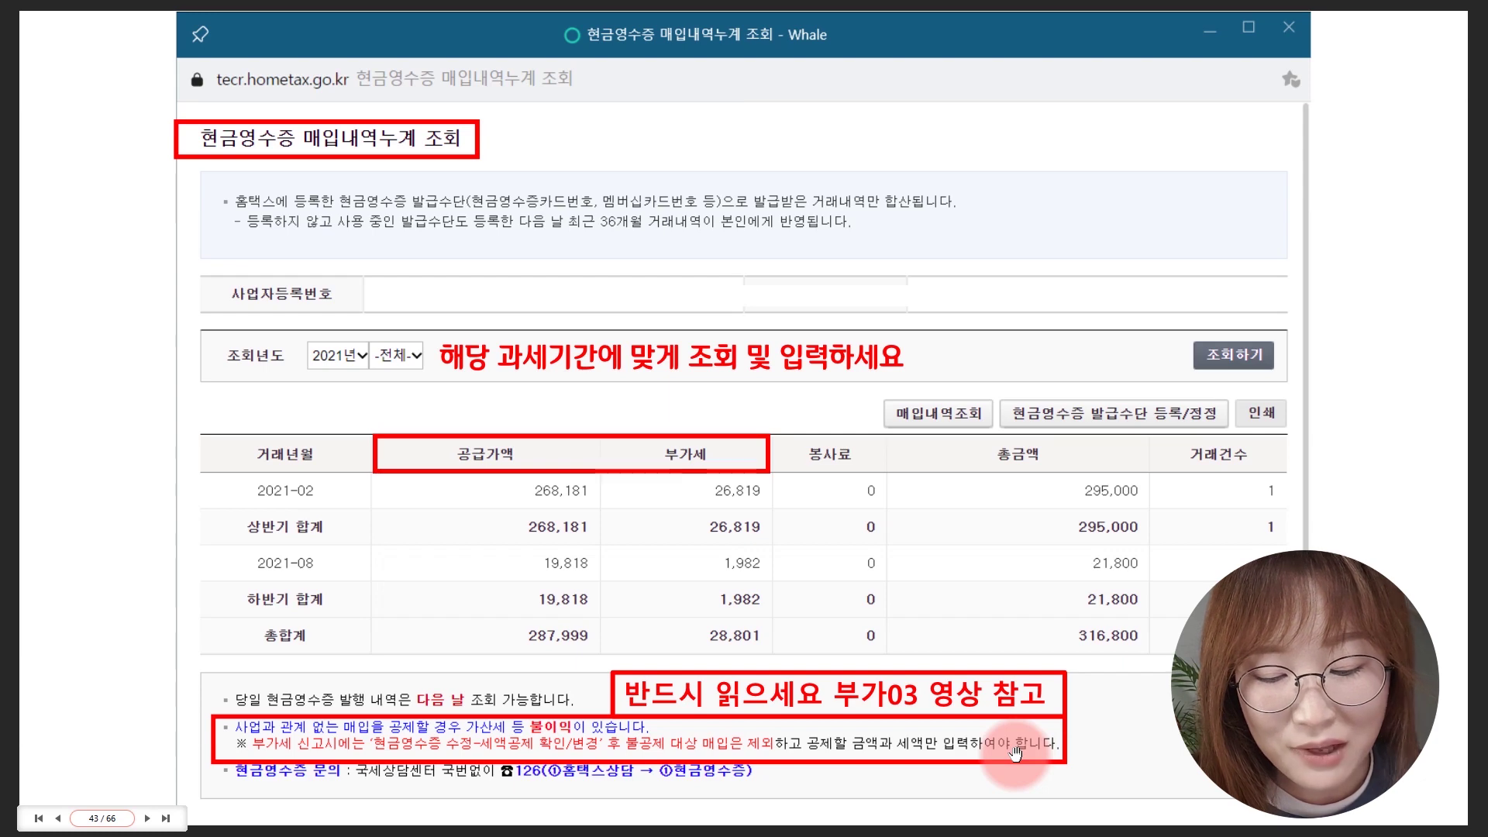
# - Advance to slide 45, the Hometax inquiry menu with the business credit card deduction items boxed
pyautogui.press('Right')
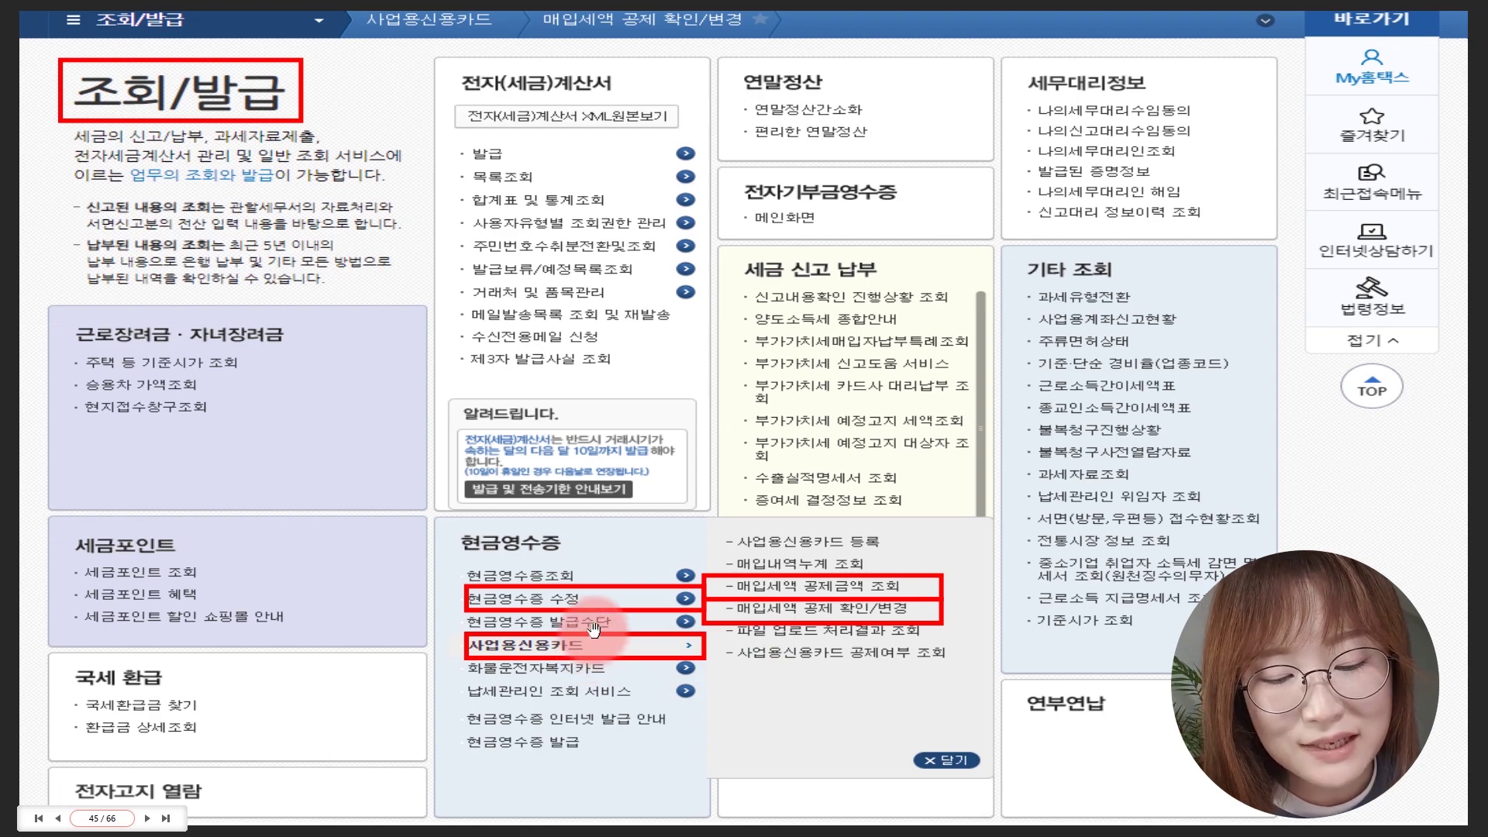
# - Advance to slide 46, the business credit card deduction confirm/change page for 2021 Q4
pyautogui.press('pagedown')
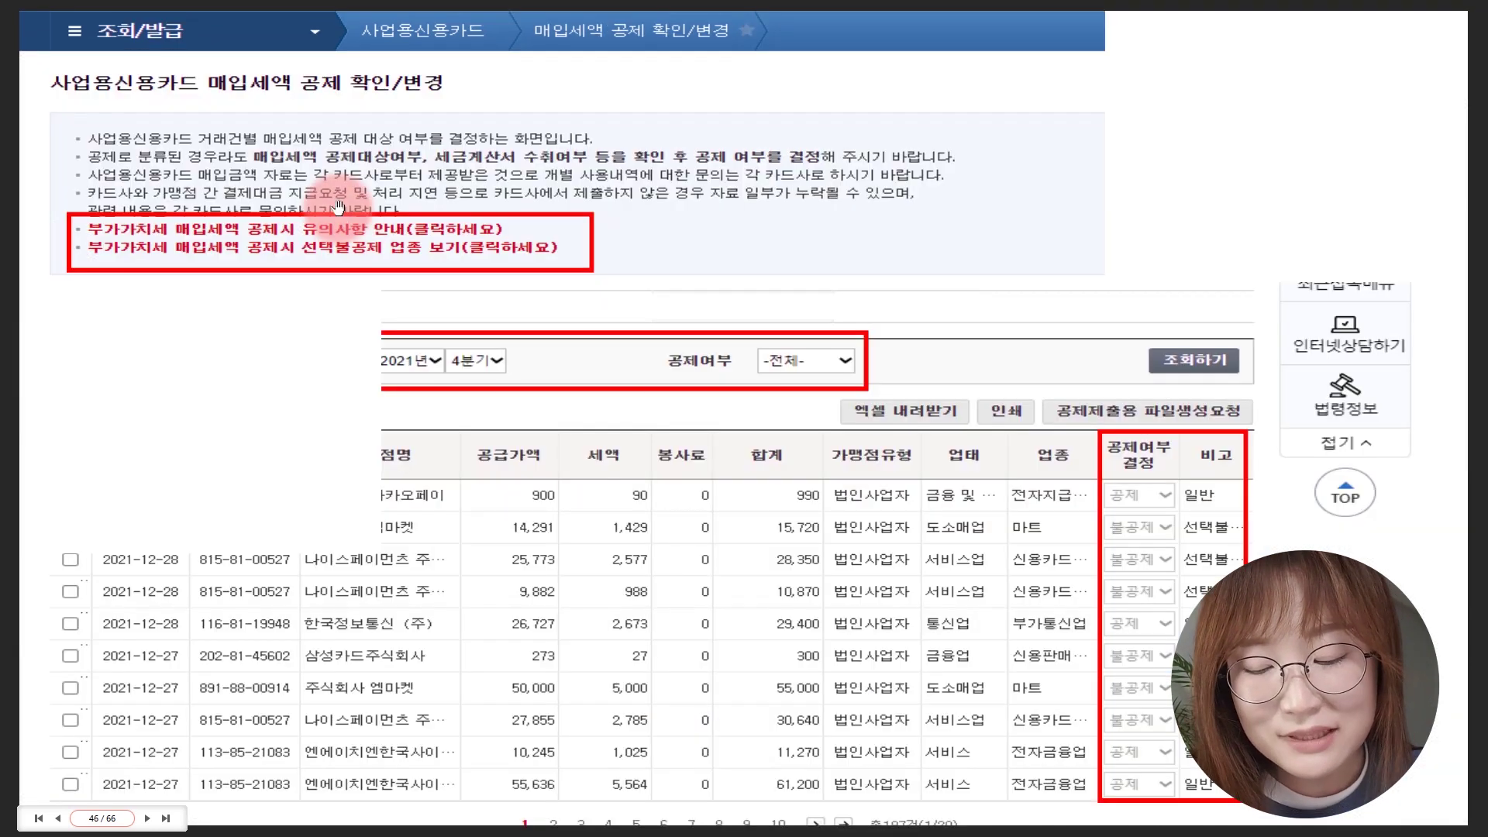
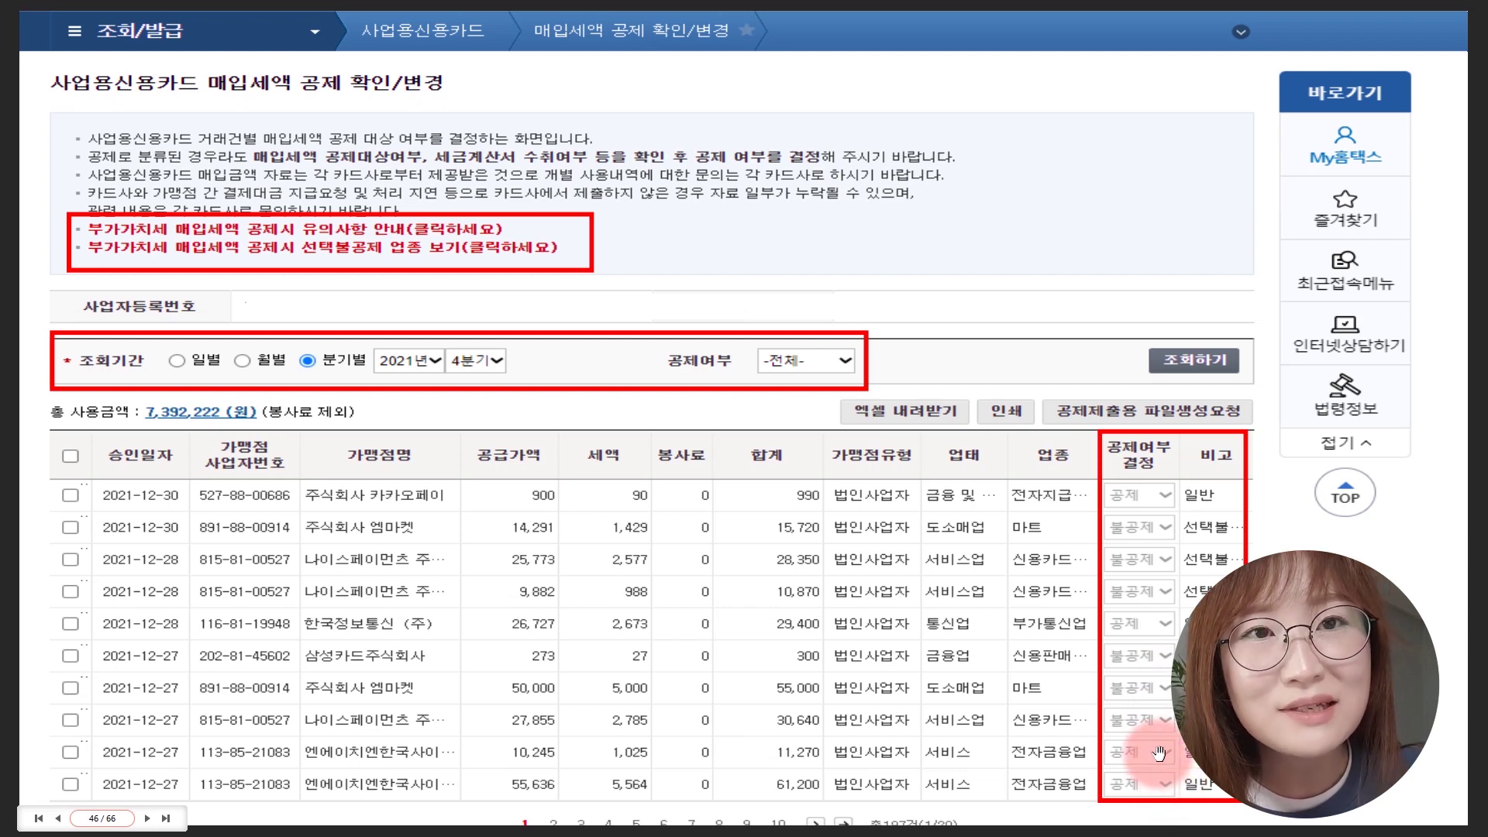
# - Advance to slide 47, showing 217 deductible card purchase items with 804,562 tax
pyautogui.click(146, 818)
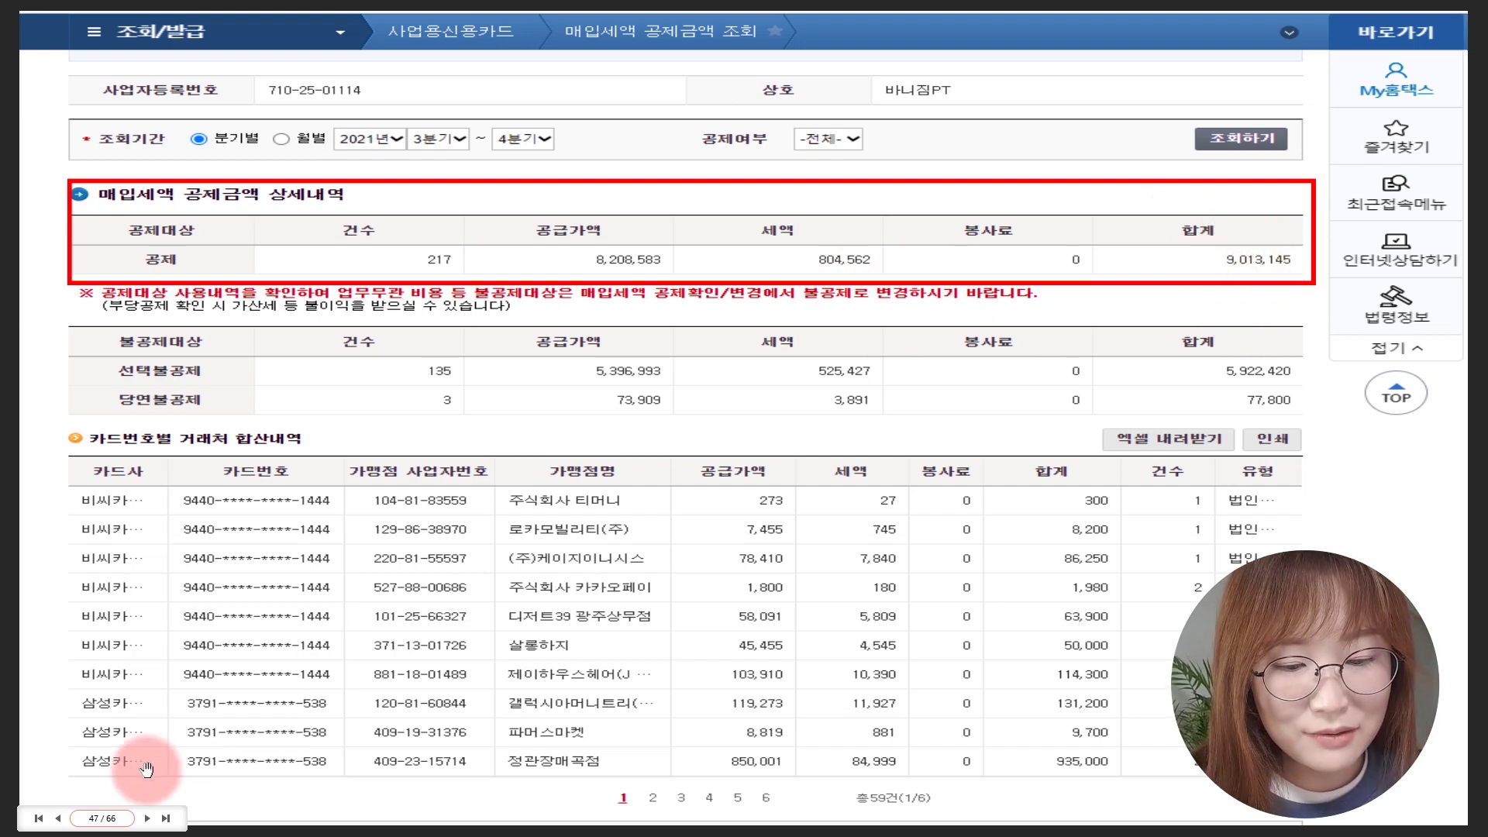
# - Revisit the cumulative card purchases slide, then return to the slide 47 deduction totals
pyautogui.click(59, 818)
pyautogui.click(59, 818)
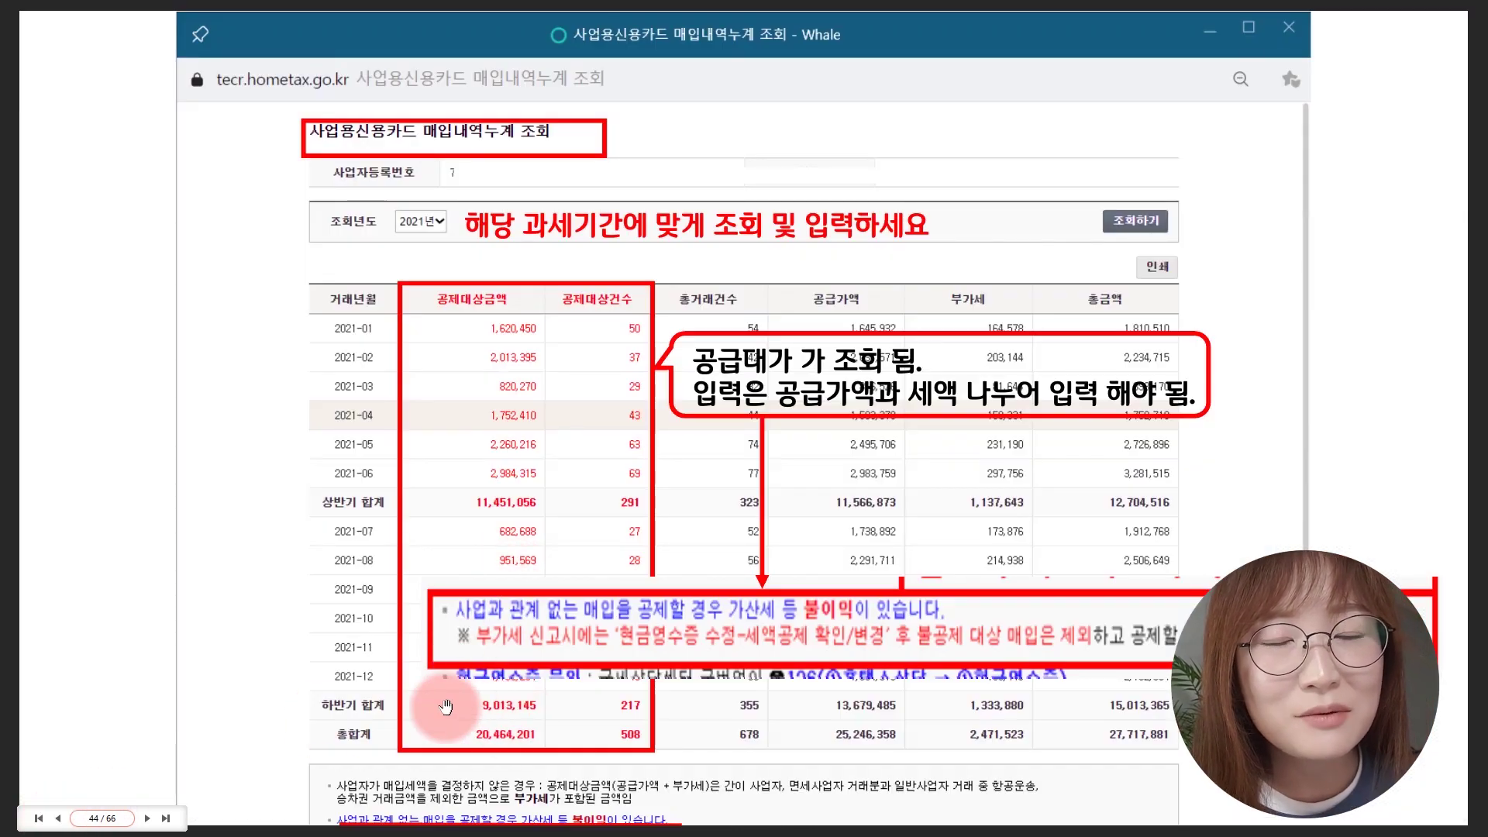
pyautogui.click(147, 819)
pyautogui.click(146, 819)
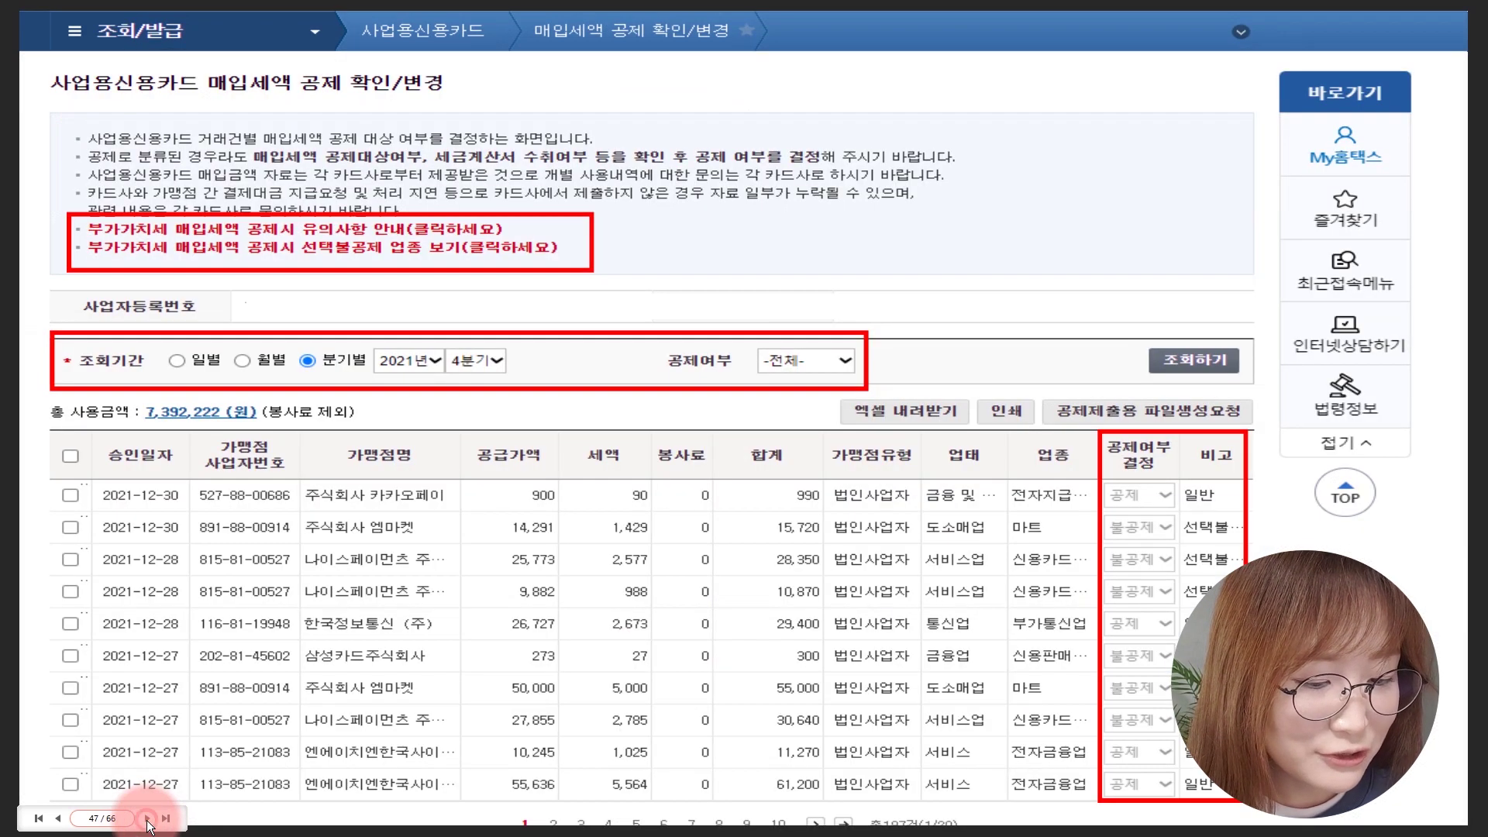
pyautogui.click(147, 819)
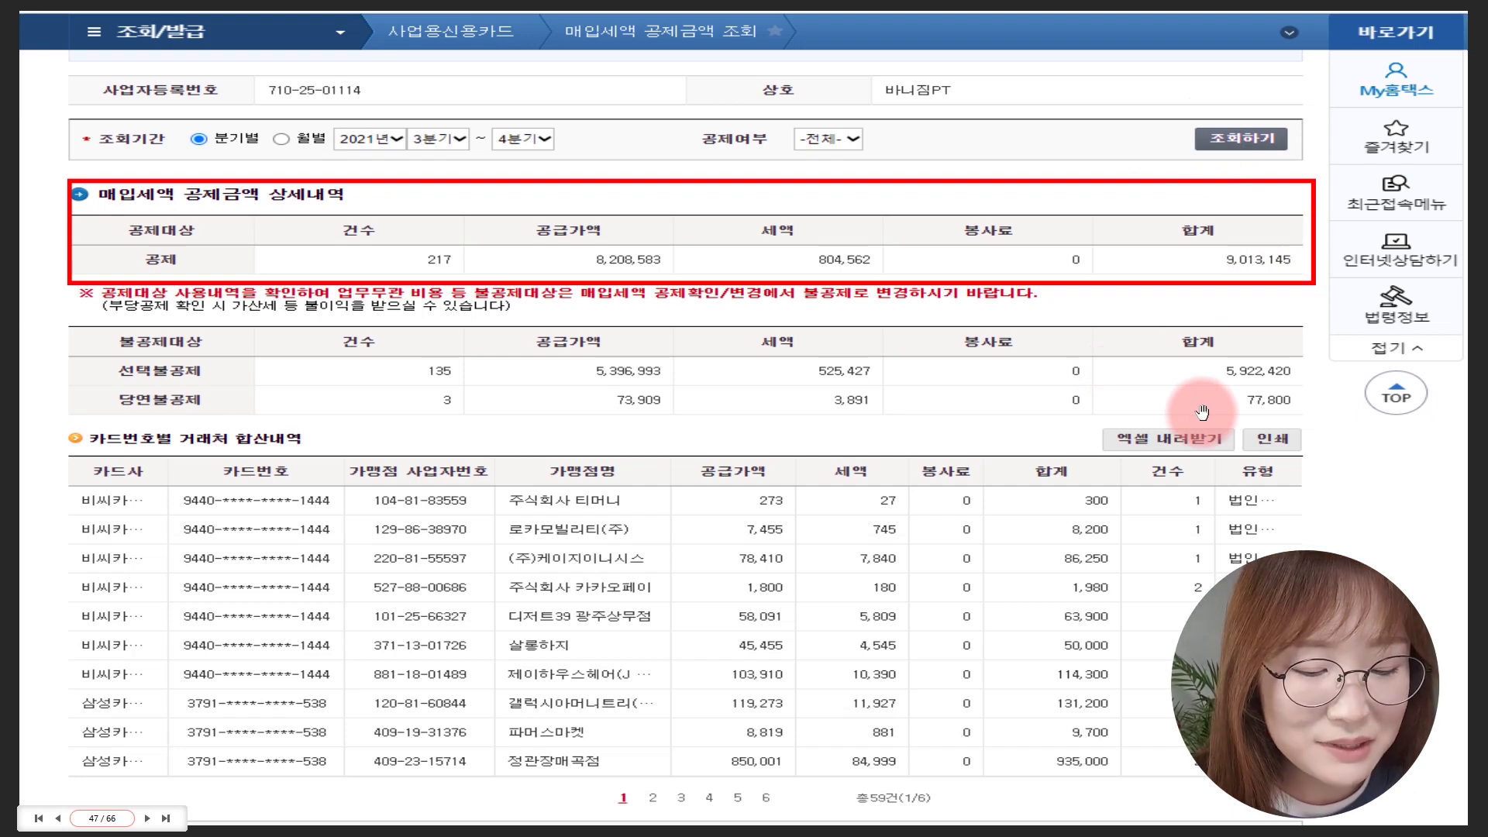
# - Compare the summary input form with the deduction totals, then advance to slide 49
pyautogui.press('Right')
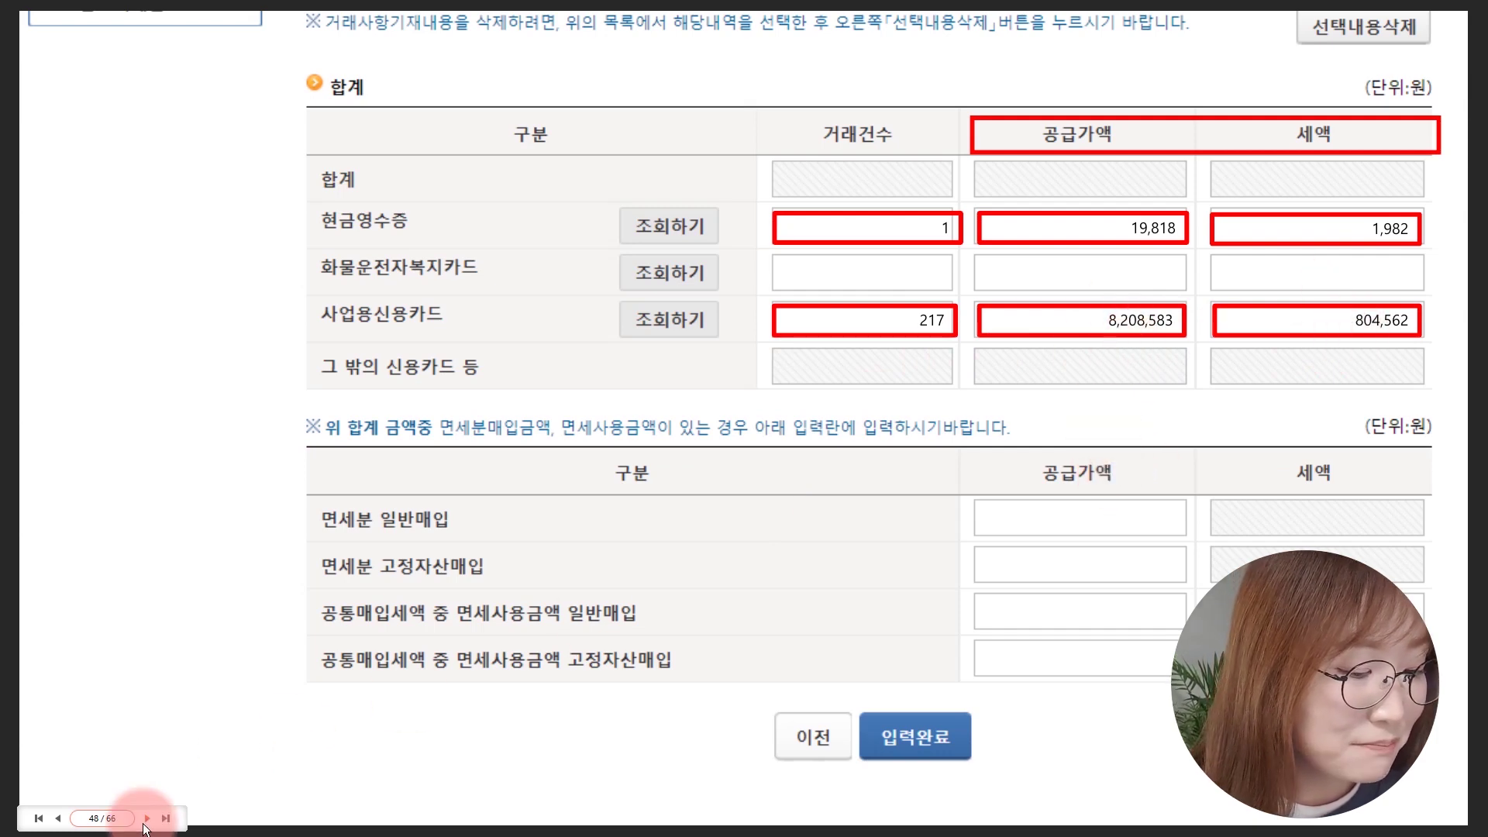
pyautogui.click(59, 819)
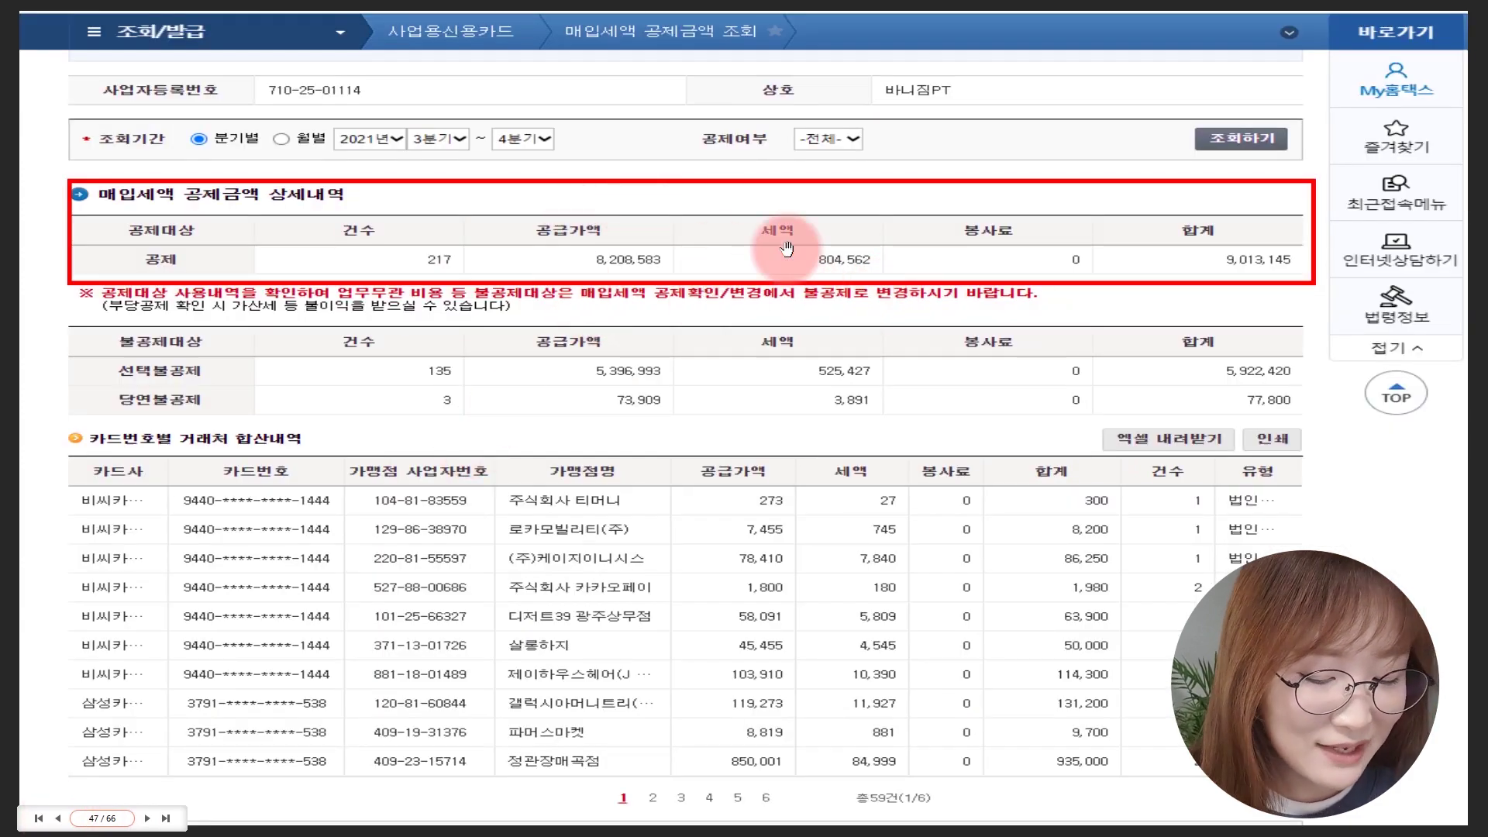
pyautogui.click(148, 819)
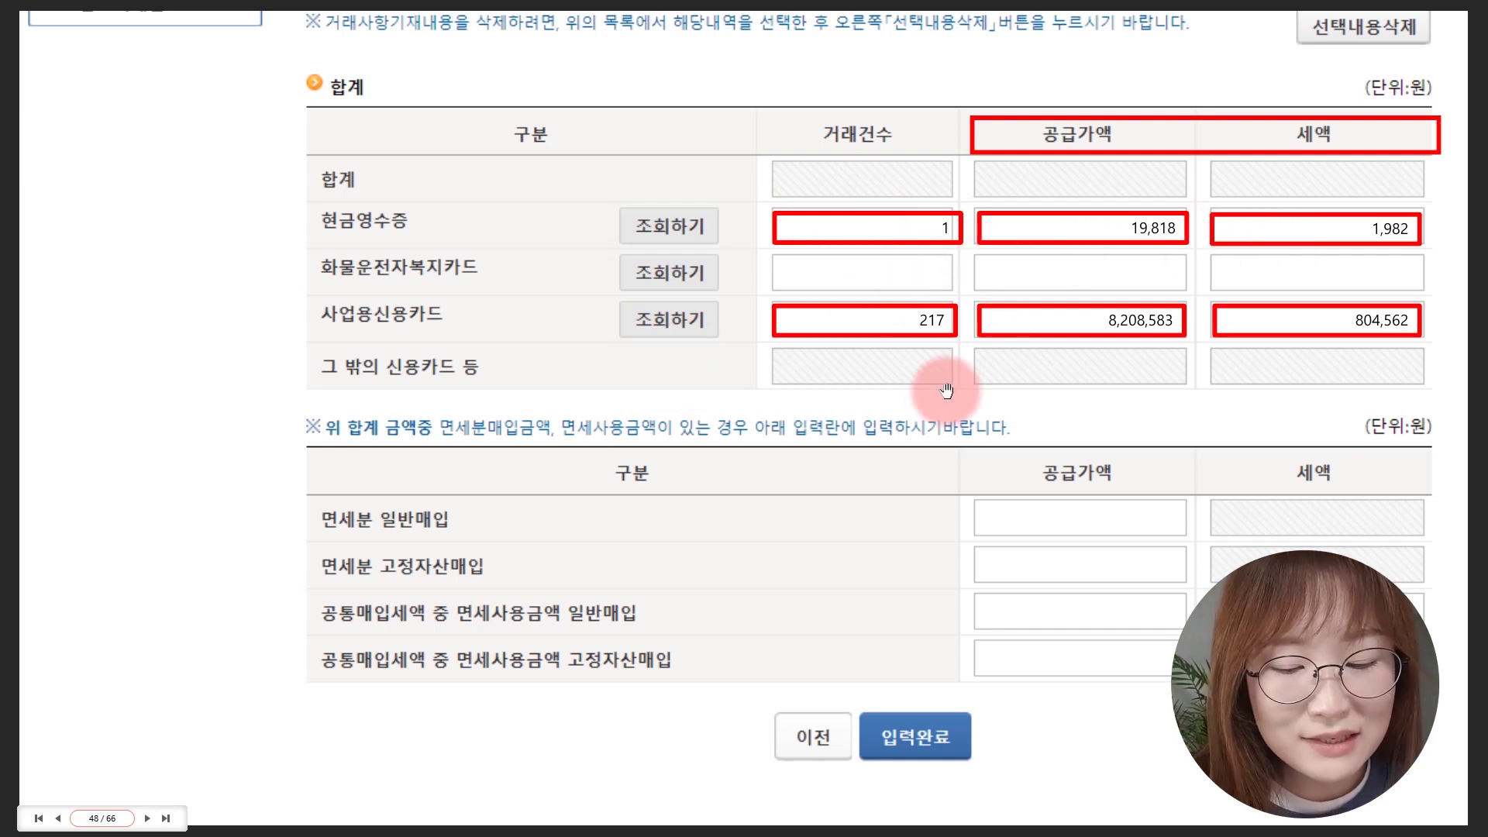
pyautogui.click(856, 697)
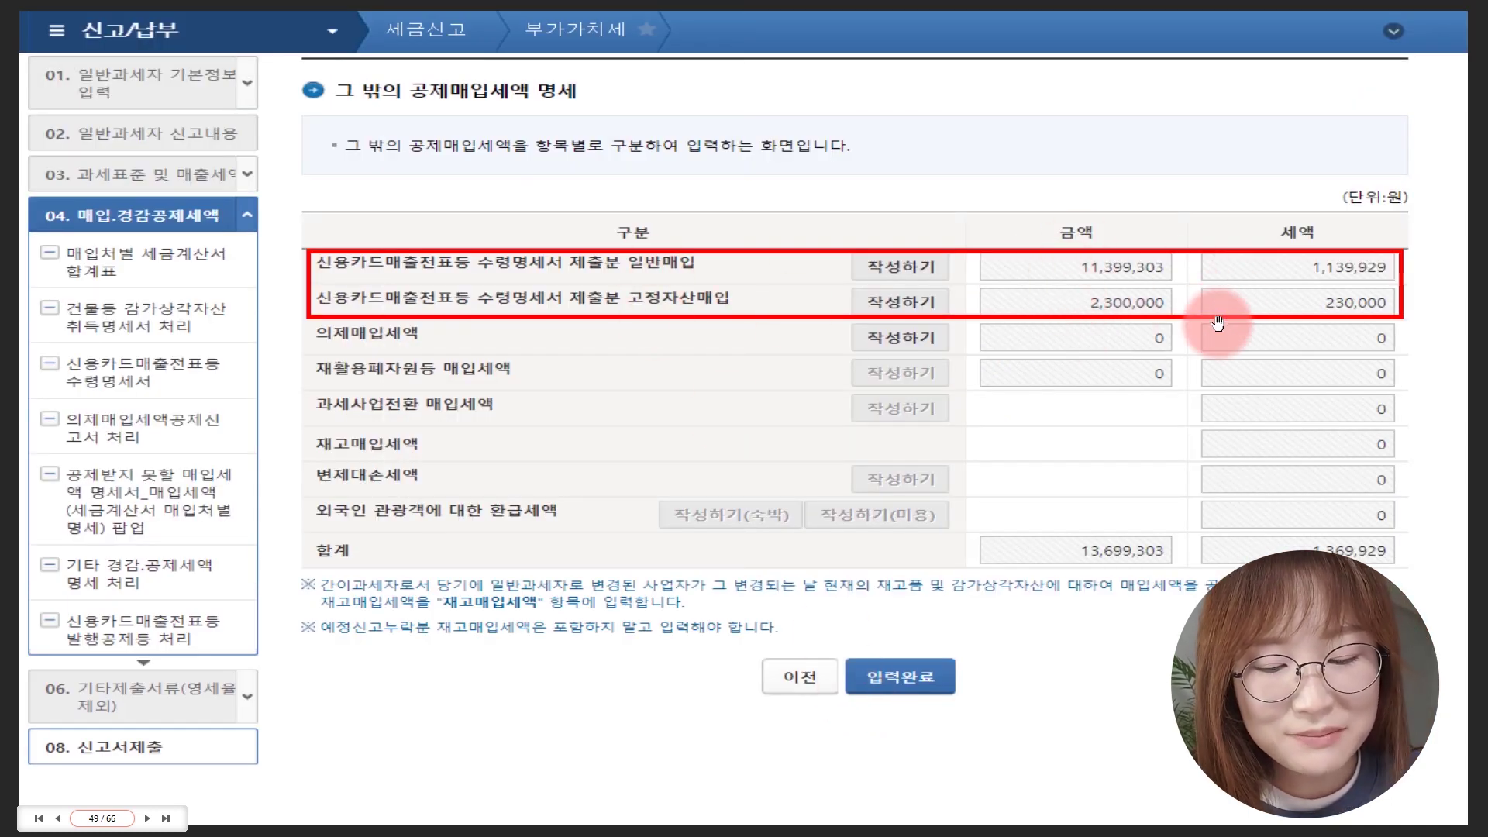
# - Advance to slide 51, the non-deductible purchase tax page with 2 vehicles, 500,000 tax
pyautogui.click(919, 670)
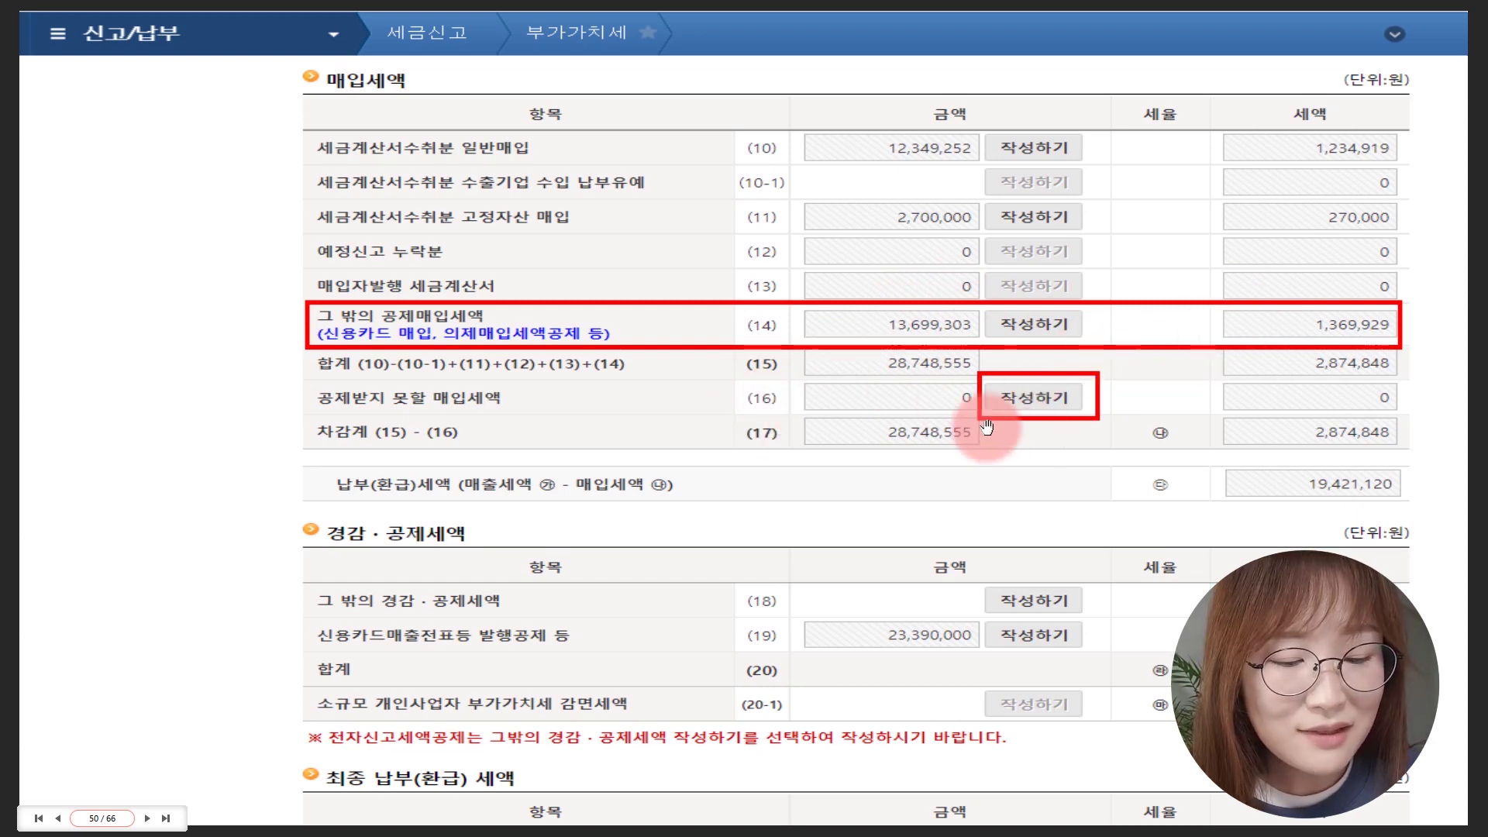
pyautogui.click(1072, 415)
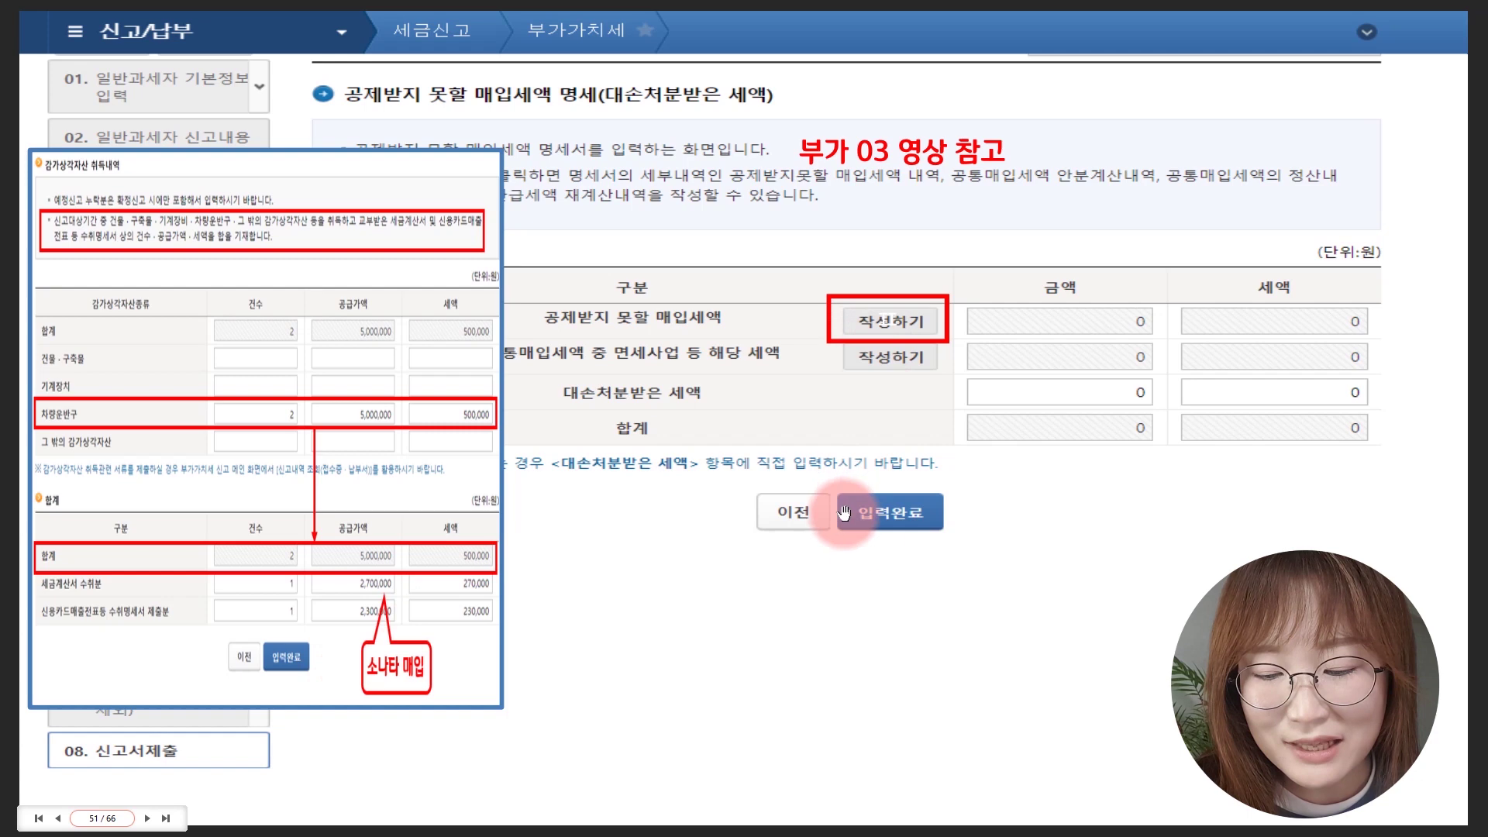
# - Advance to slide 53: non-deductible tax 2,700,000 and 19,691,120 payable
pyautogui.click(872, 530)
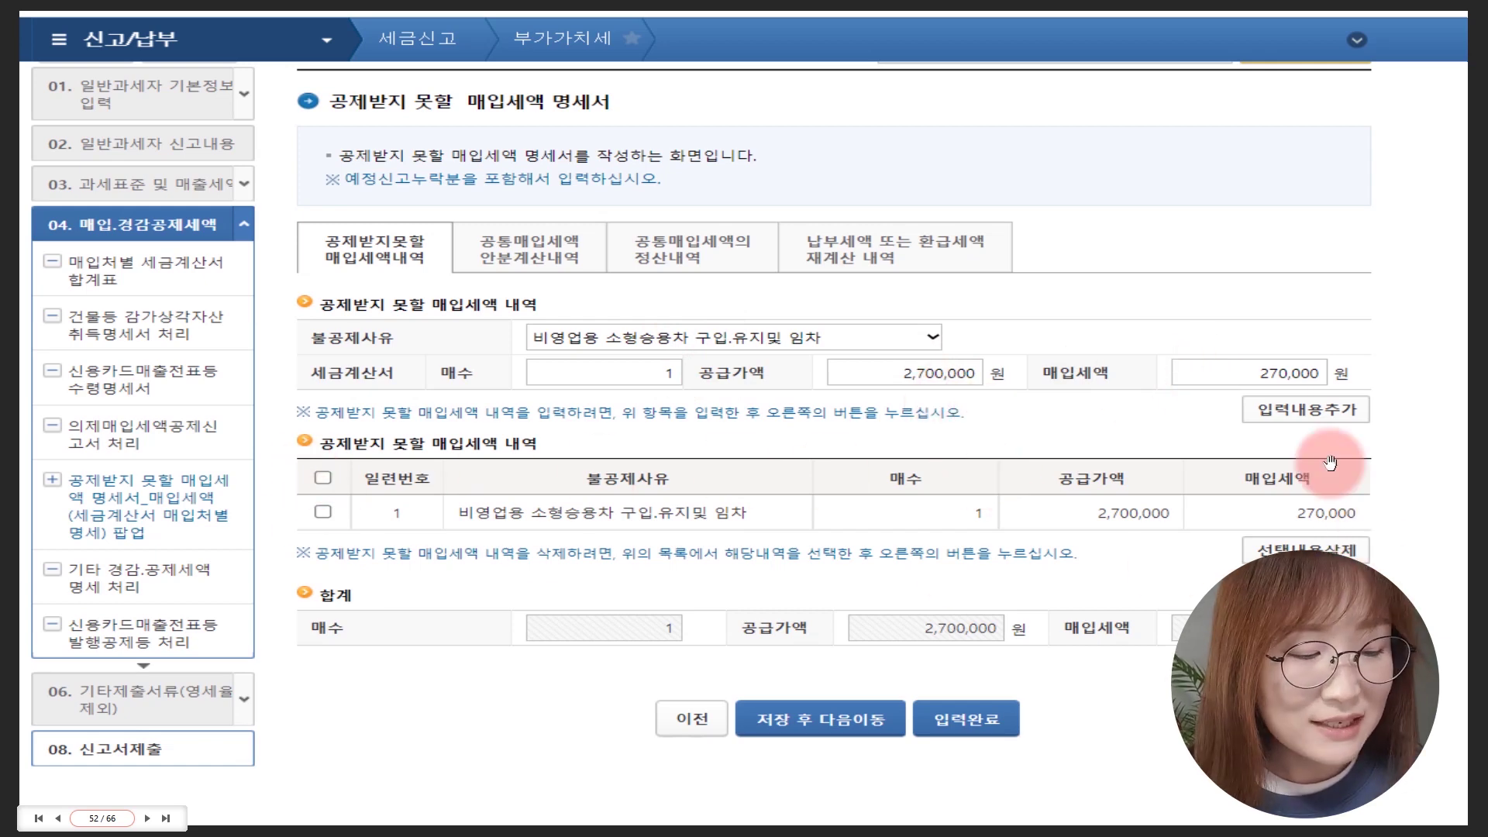
pyautogui.click(839, 733)
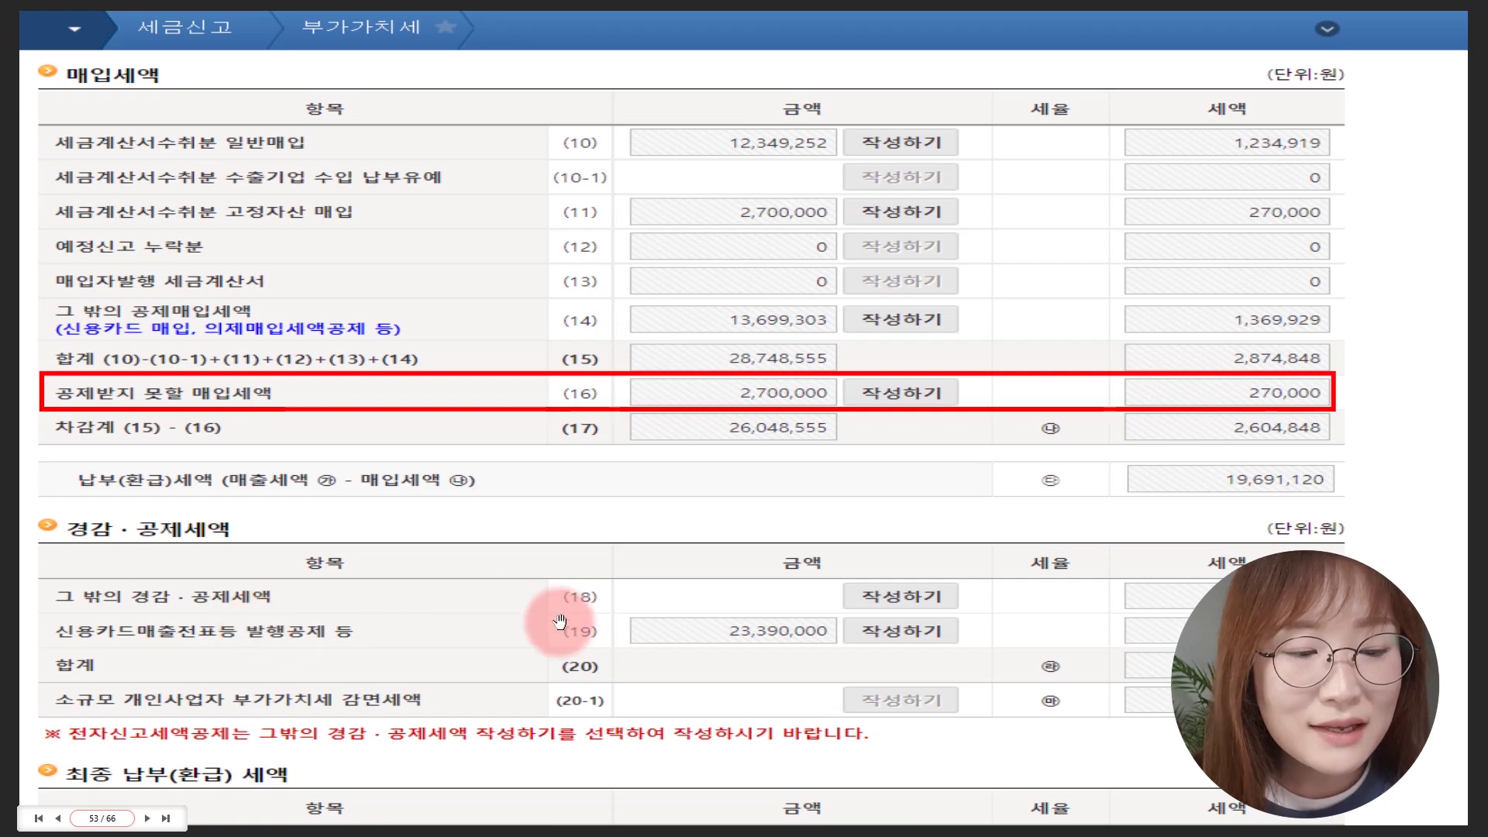
# - Advance to slide 56, showing the 10,000 e-filing credit and 314,070 total deductions
pyautogui.click(915, 589)
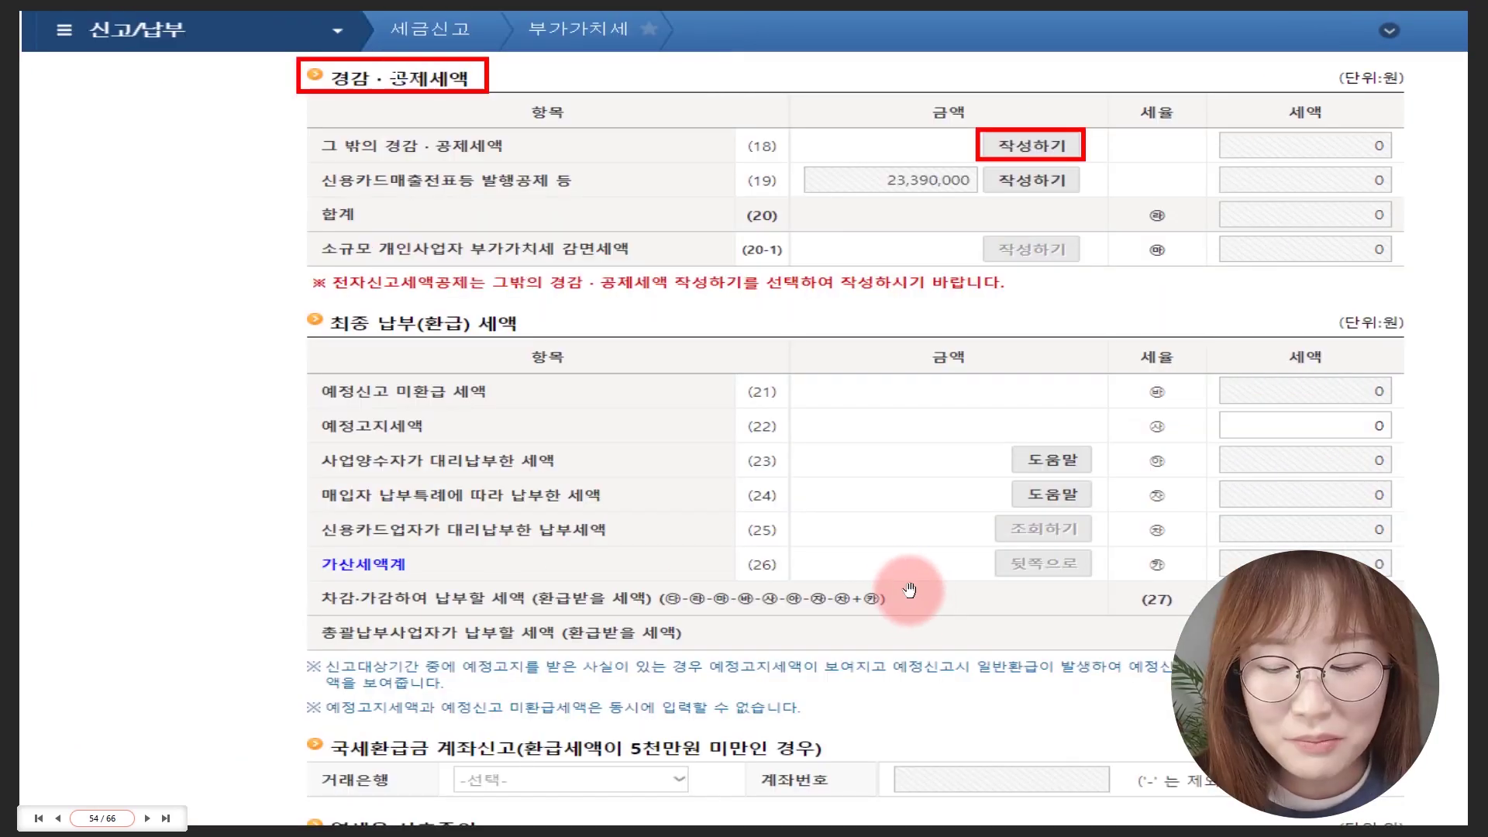
pyautogui.click(900, 577)
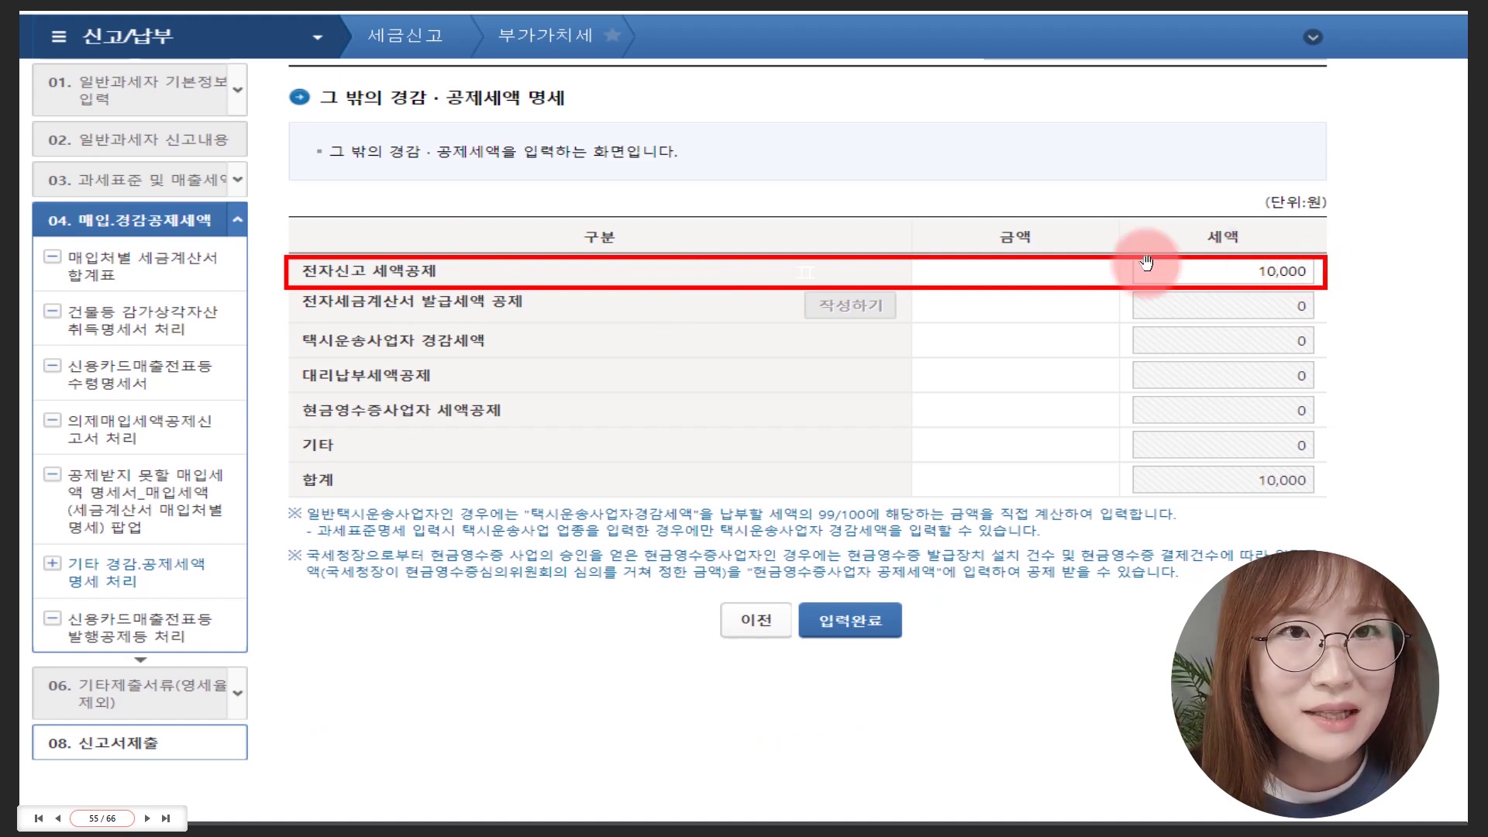
pyautogui.click(896, 623)
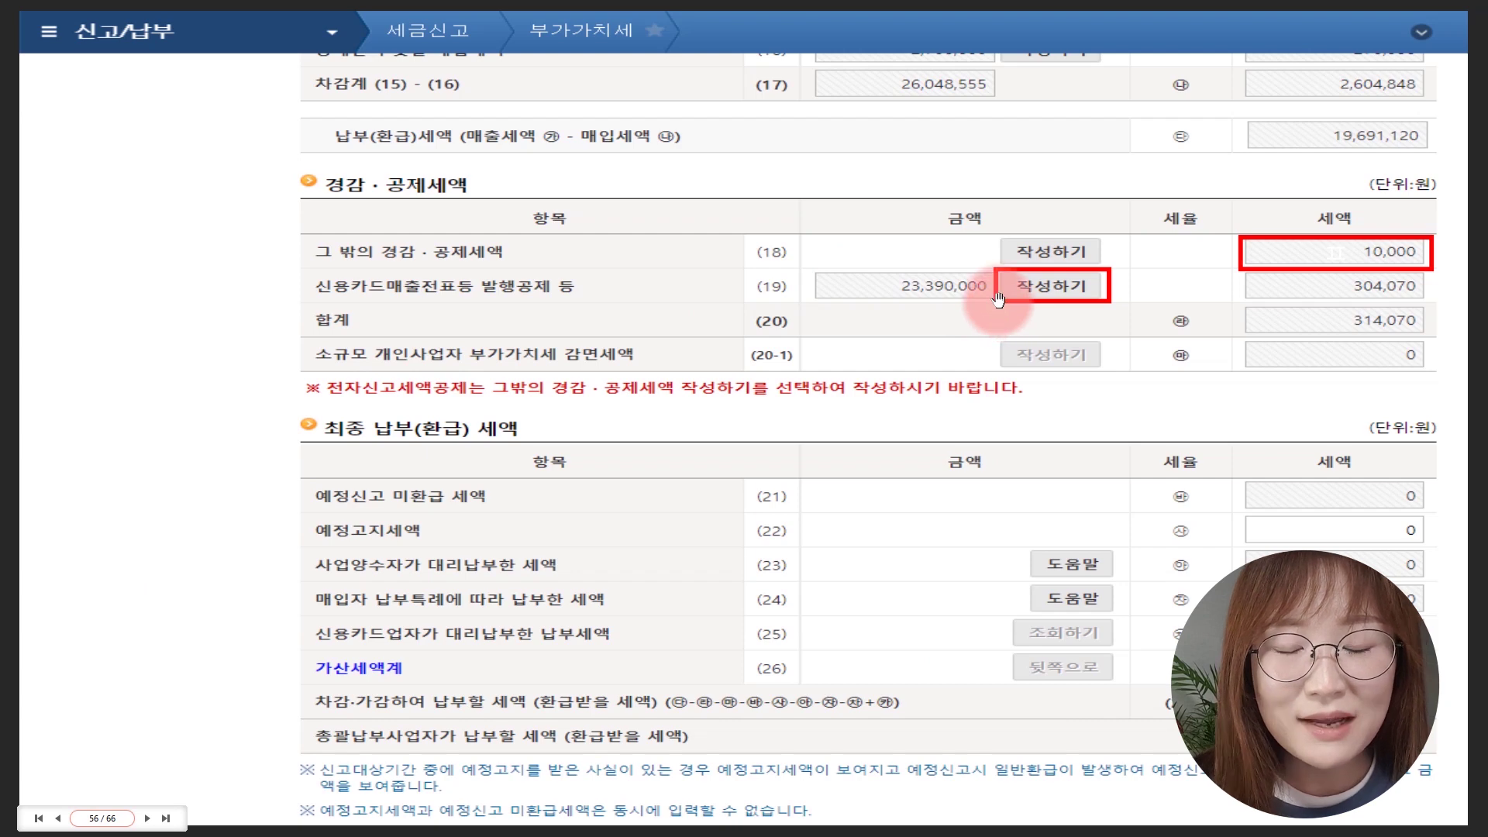
# - Step through slides 57–59 to the 304,070 credit on 23,390,000 card sales
pyautogui.click(1074, 290)
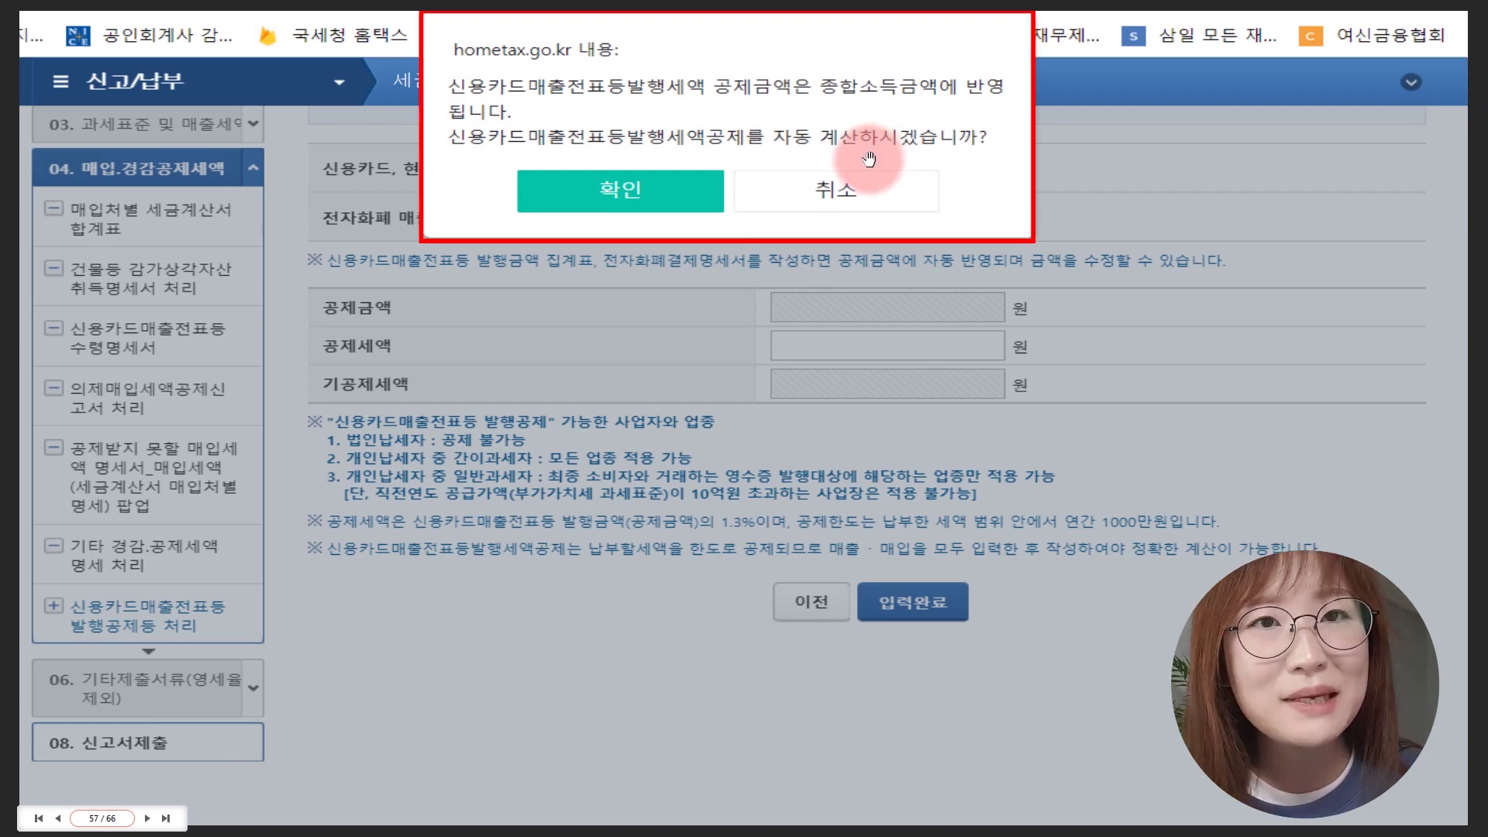
pyautogui.click(667, 211)
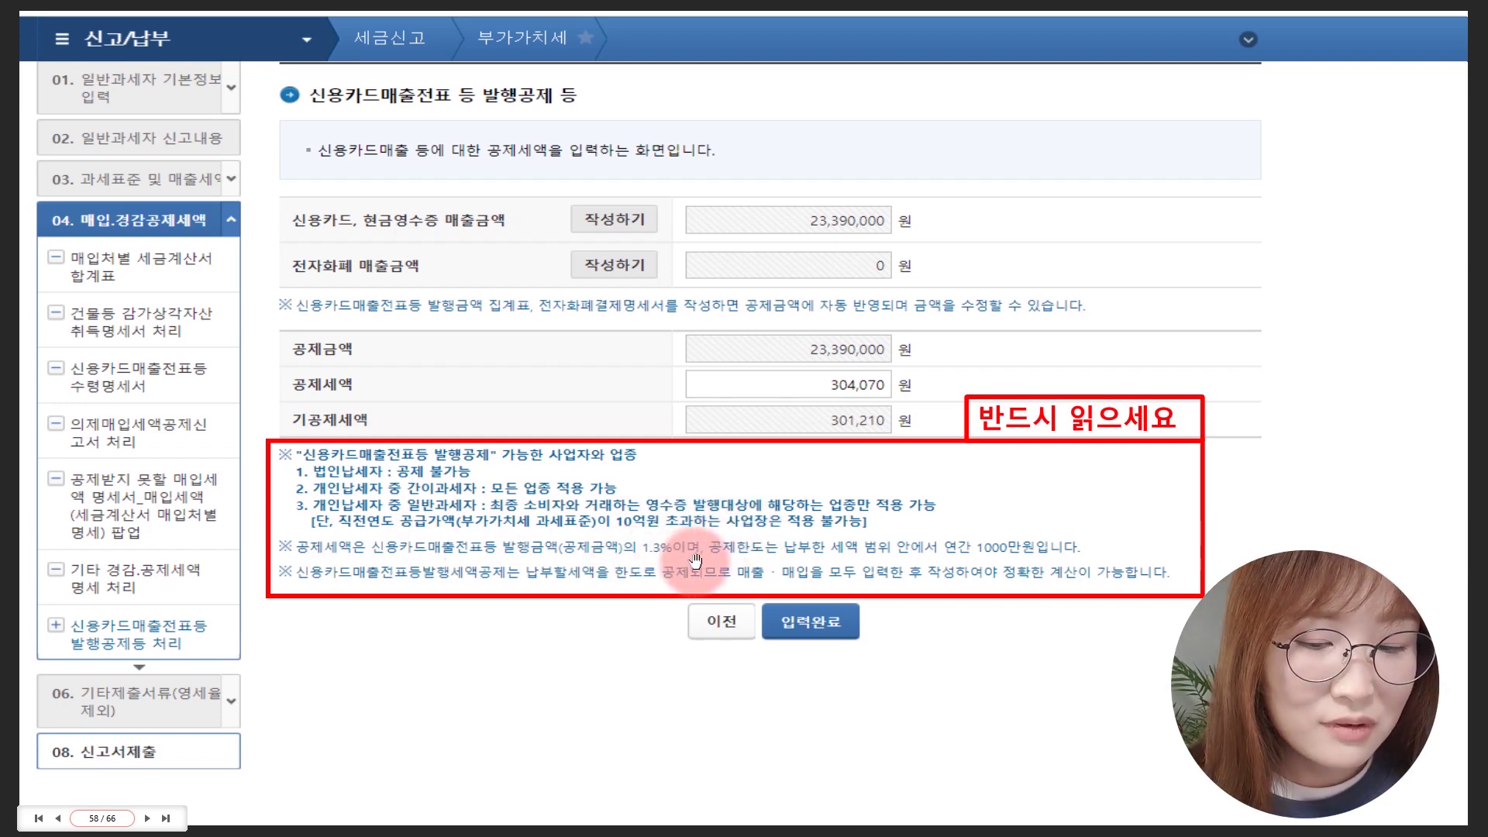
pyautogui.click(848, 658)
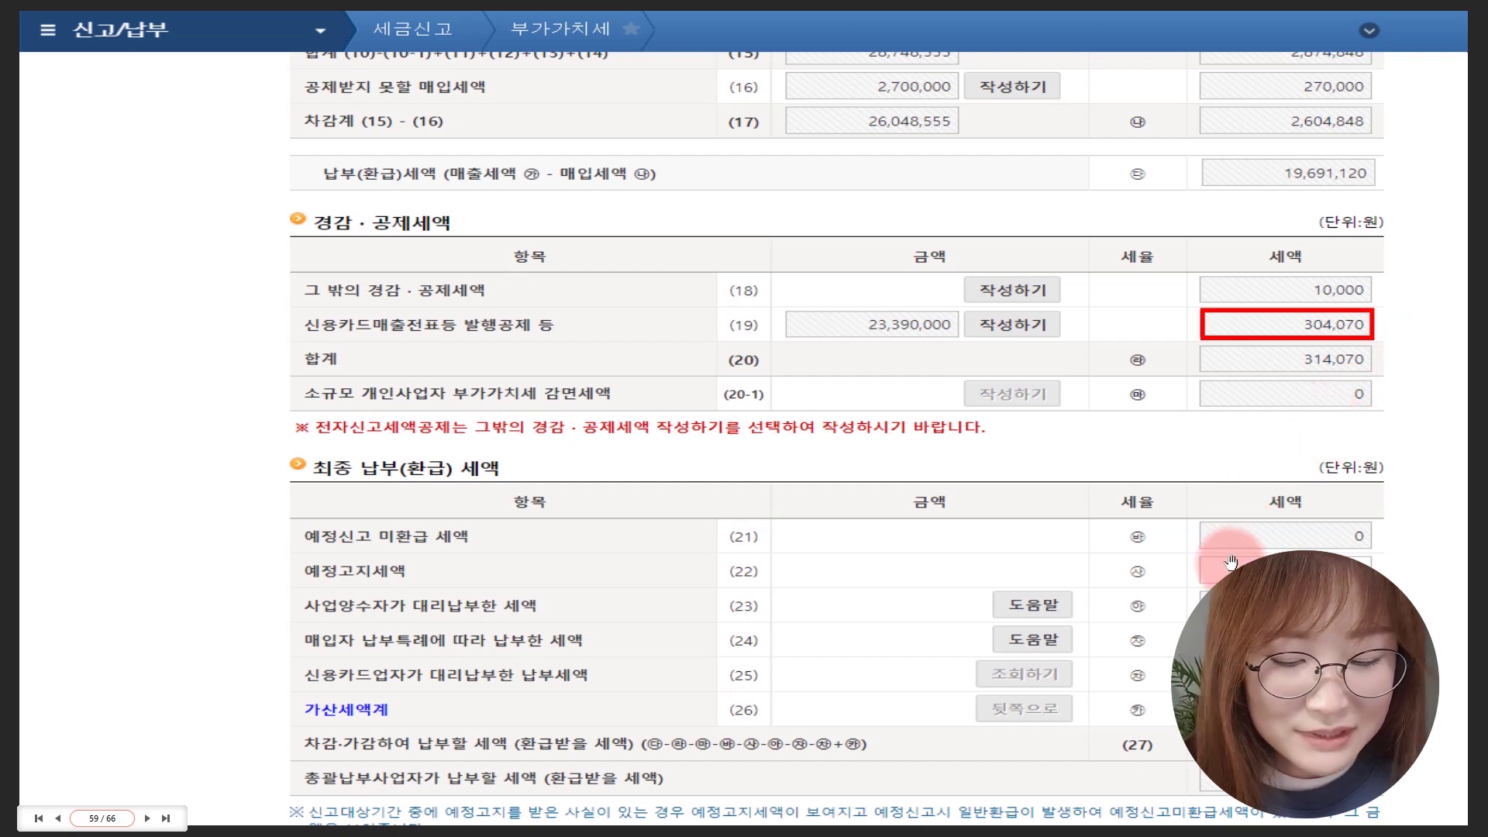
# - Pass the 2,500,000 preliminary notice slide to slide 61, final tax 17,181,120
pyautogui.press('Right')
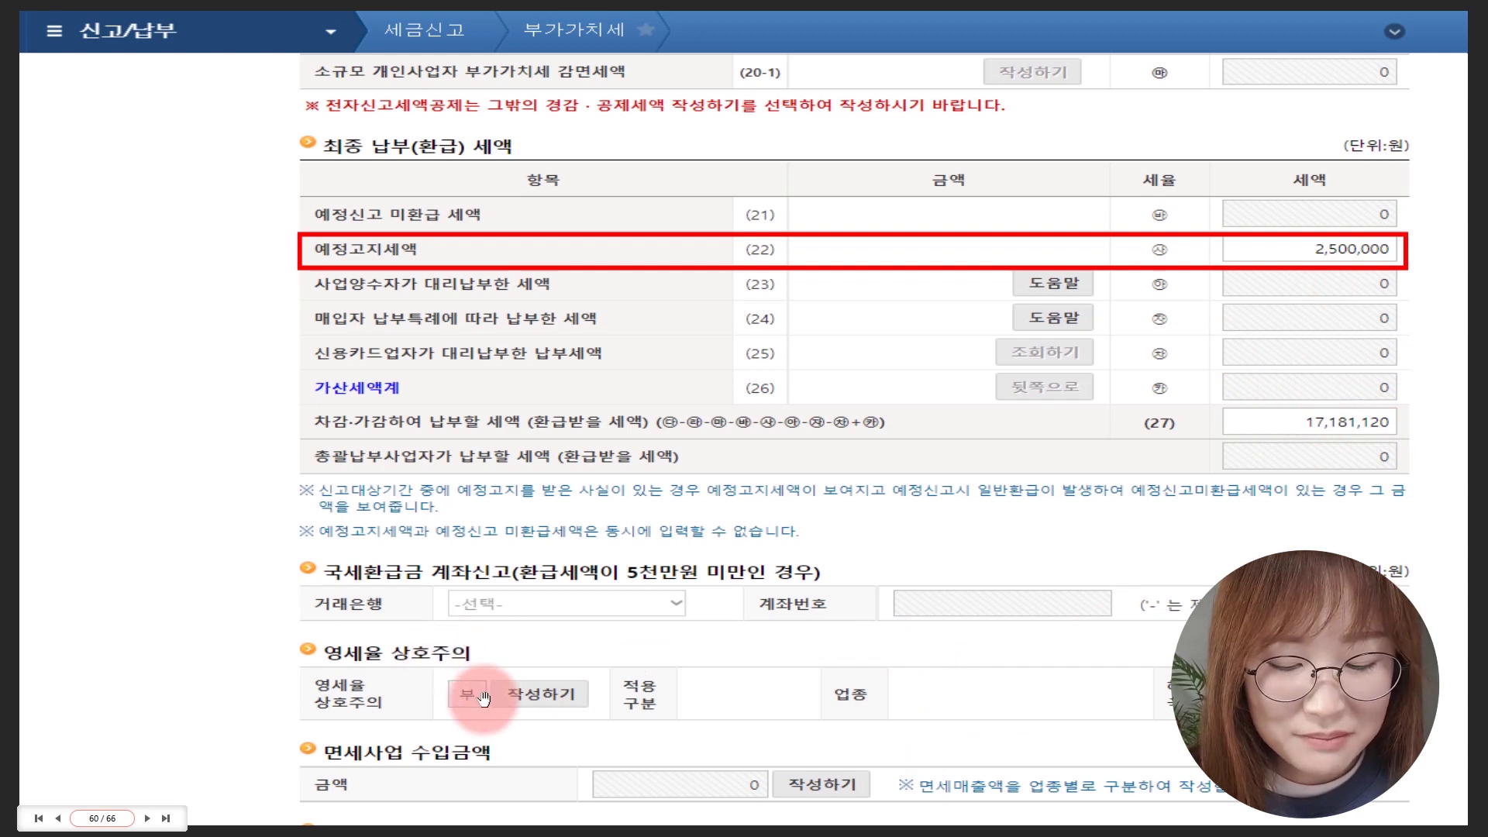
pyautogui.click(469, 755)
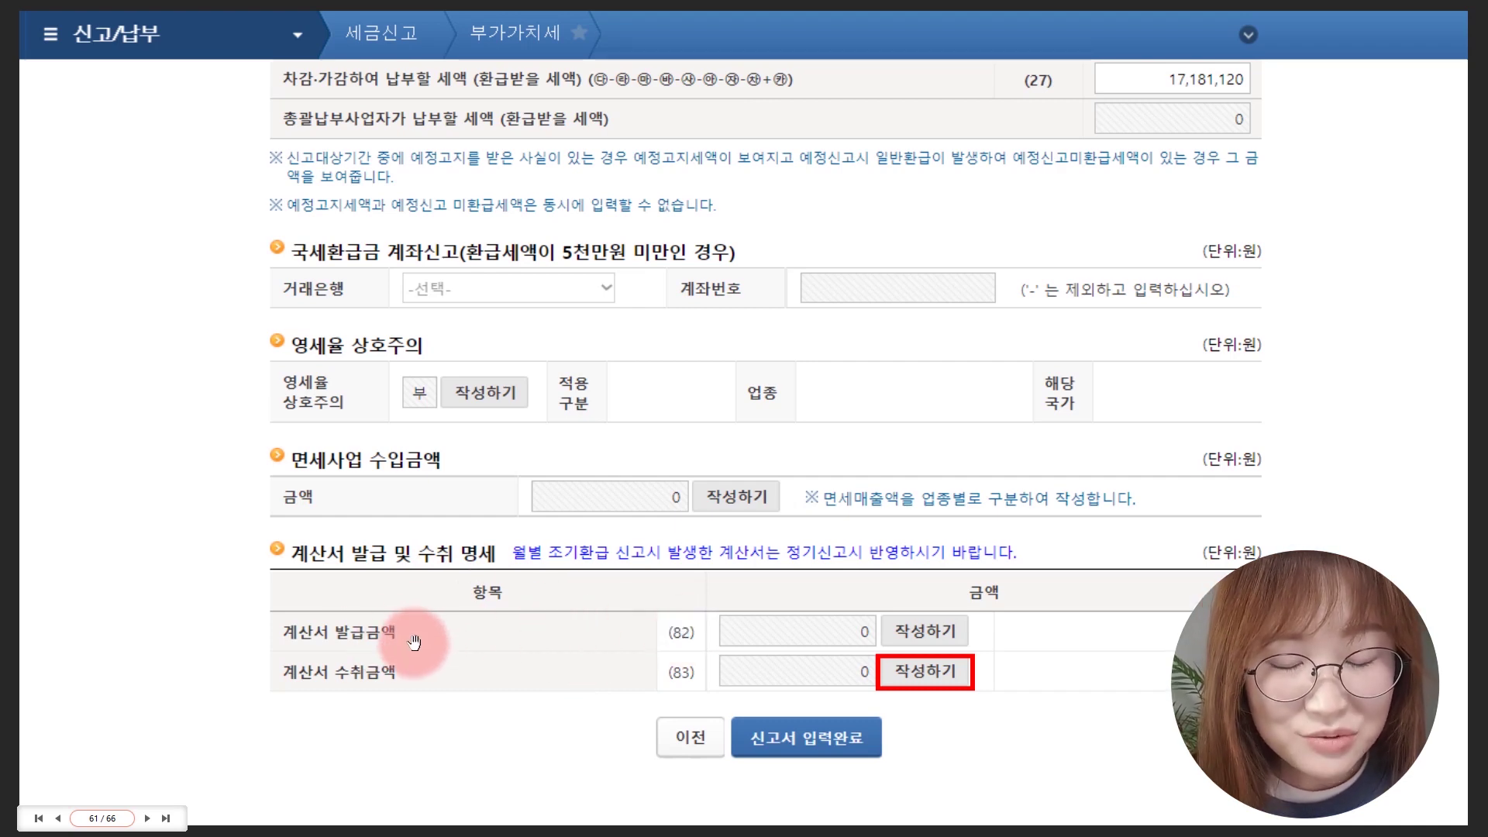
# - Advance to slide 63, where received invoices total 172,420 and issuance is 0
pyautogui.click(905, 703)
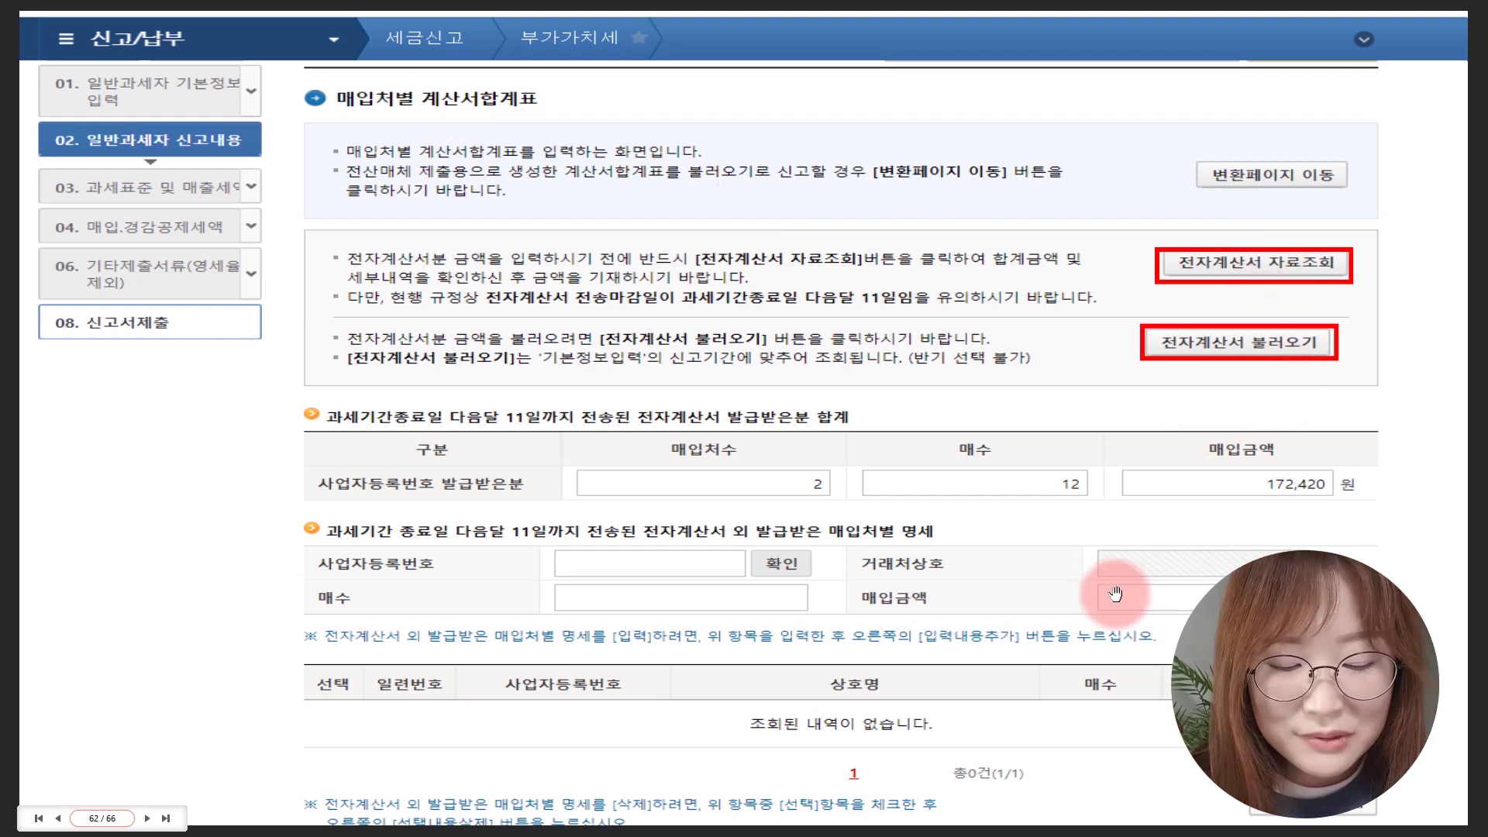
pyautogui.scroll(-1, 980, 572)
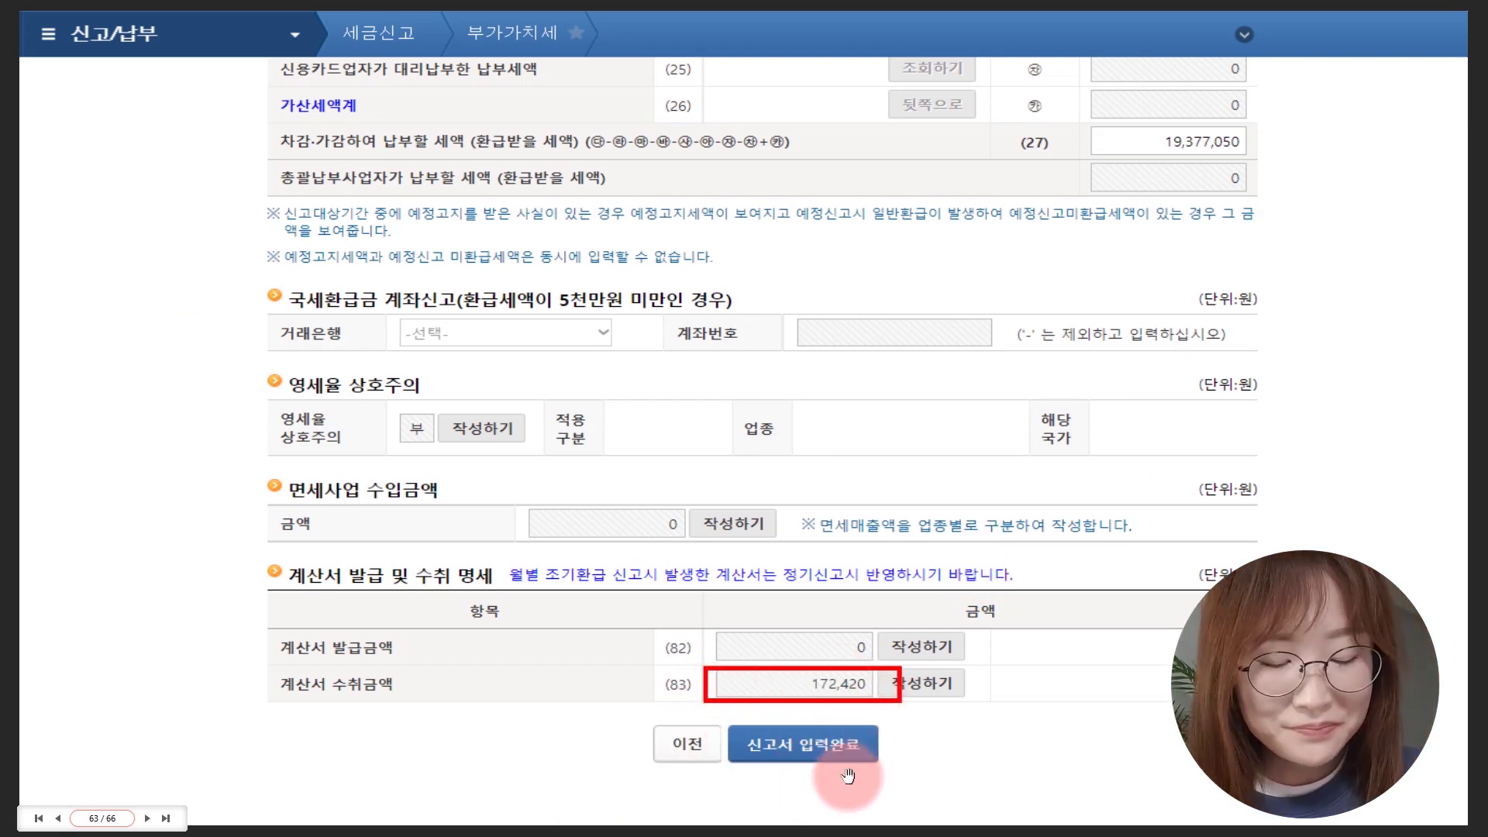
# - Scroll down toward the business premises status statement slide
pyautogui.scroll(-1, 848, 777)
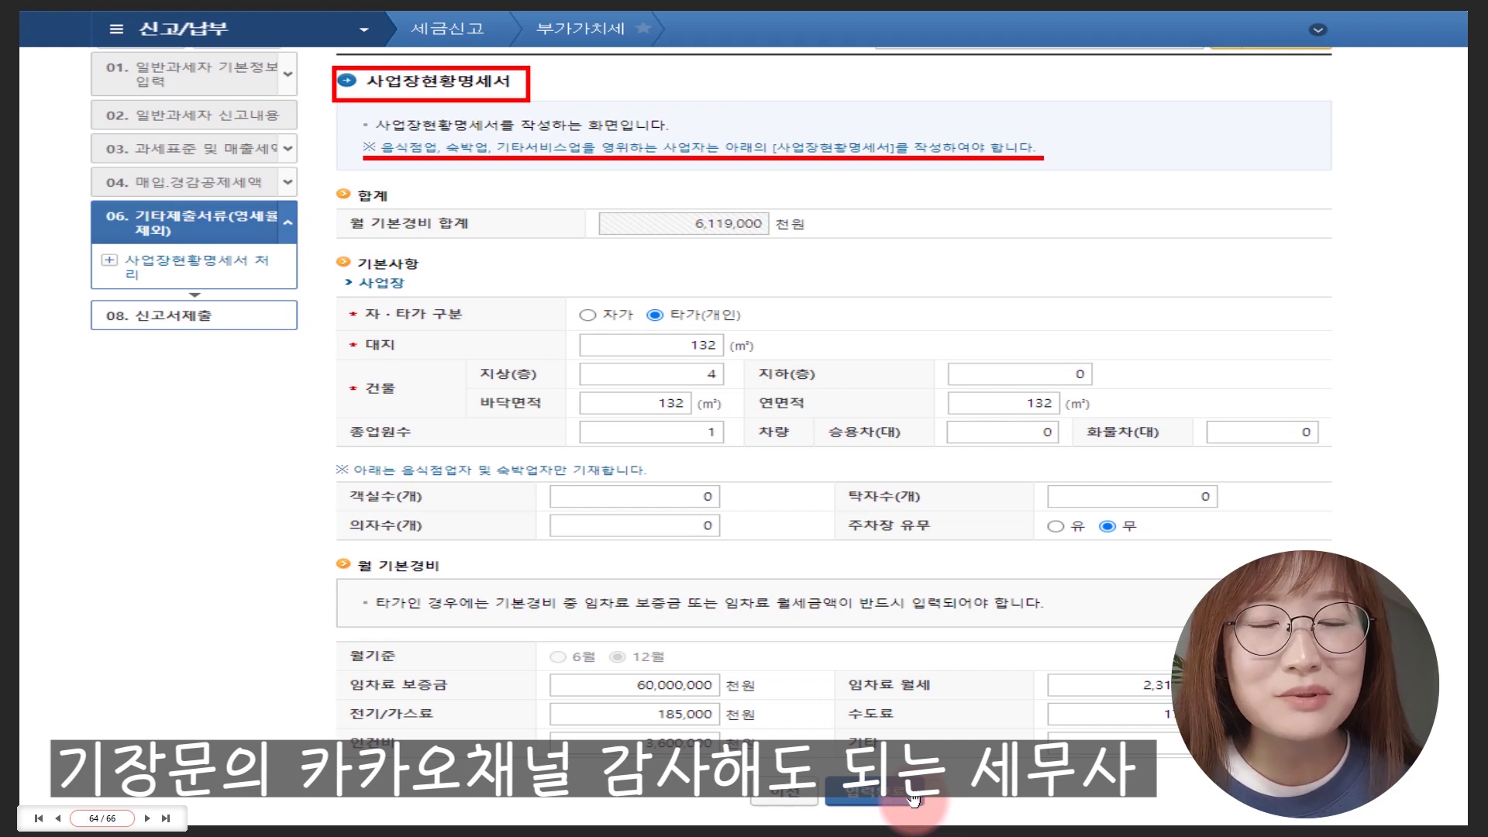
pyautogui.click(146, 819)
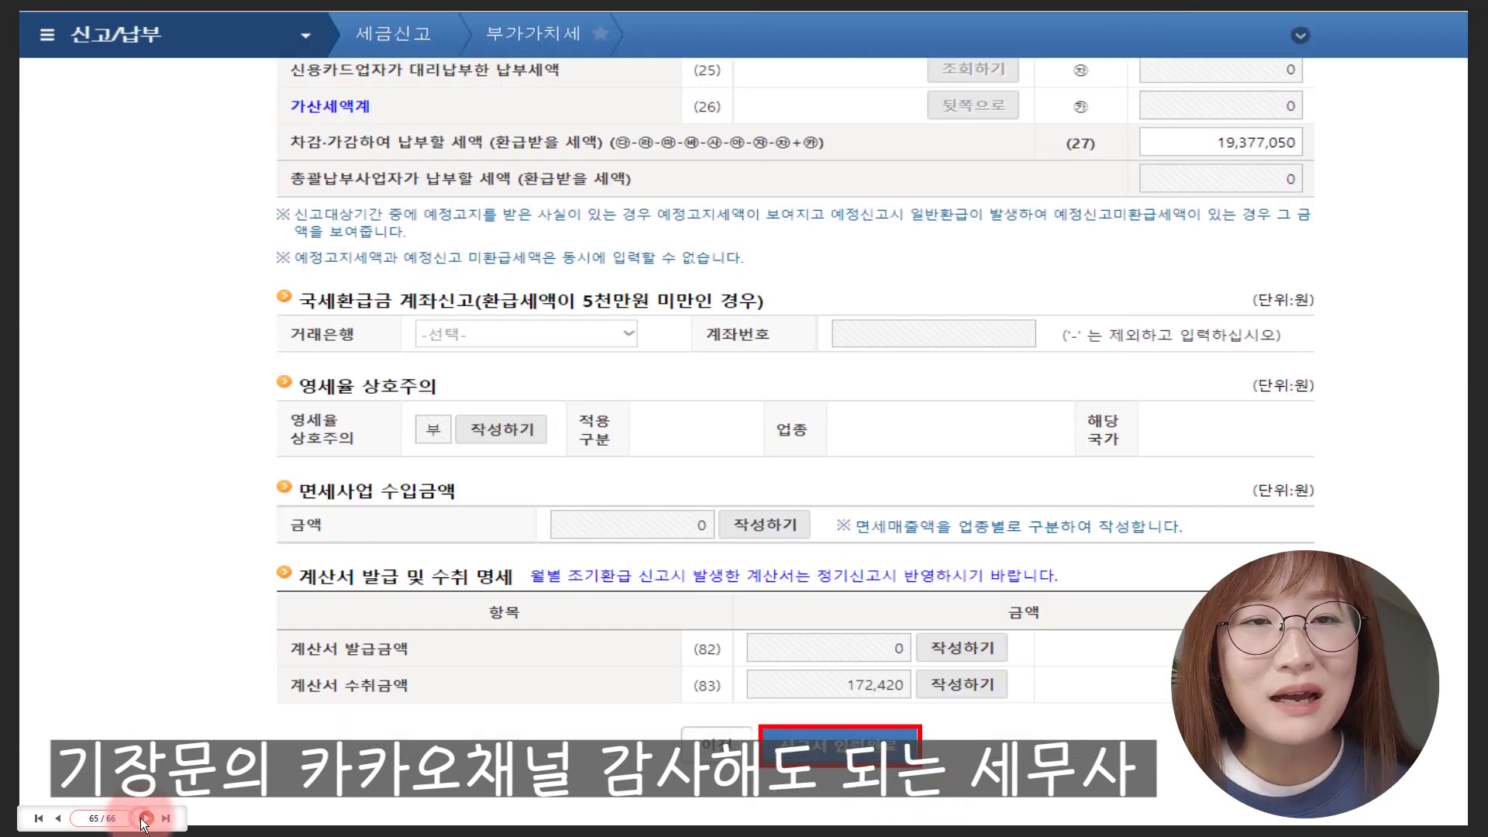
pyautogui.click(146, 818)
pyautogui.click(58, 820)
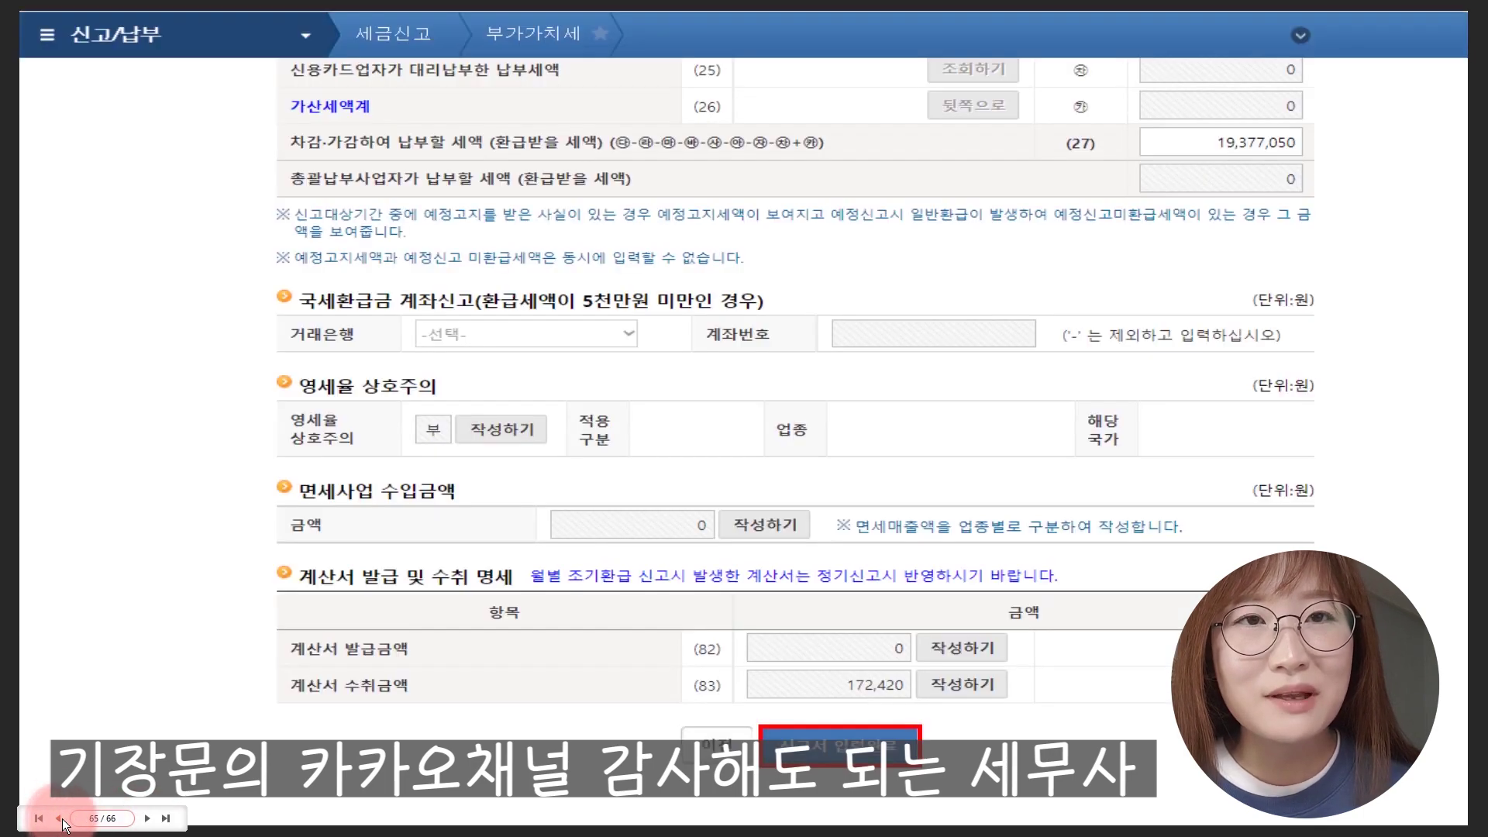
pyautogui.click(60, 820)
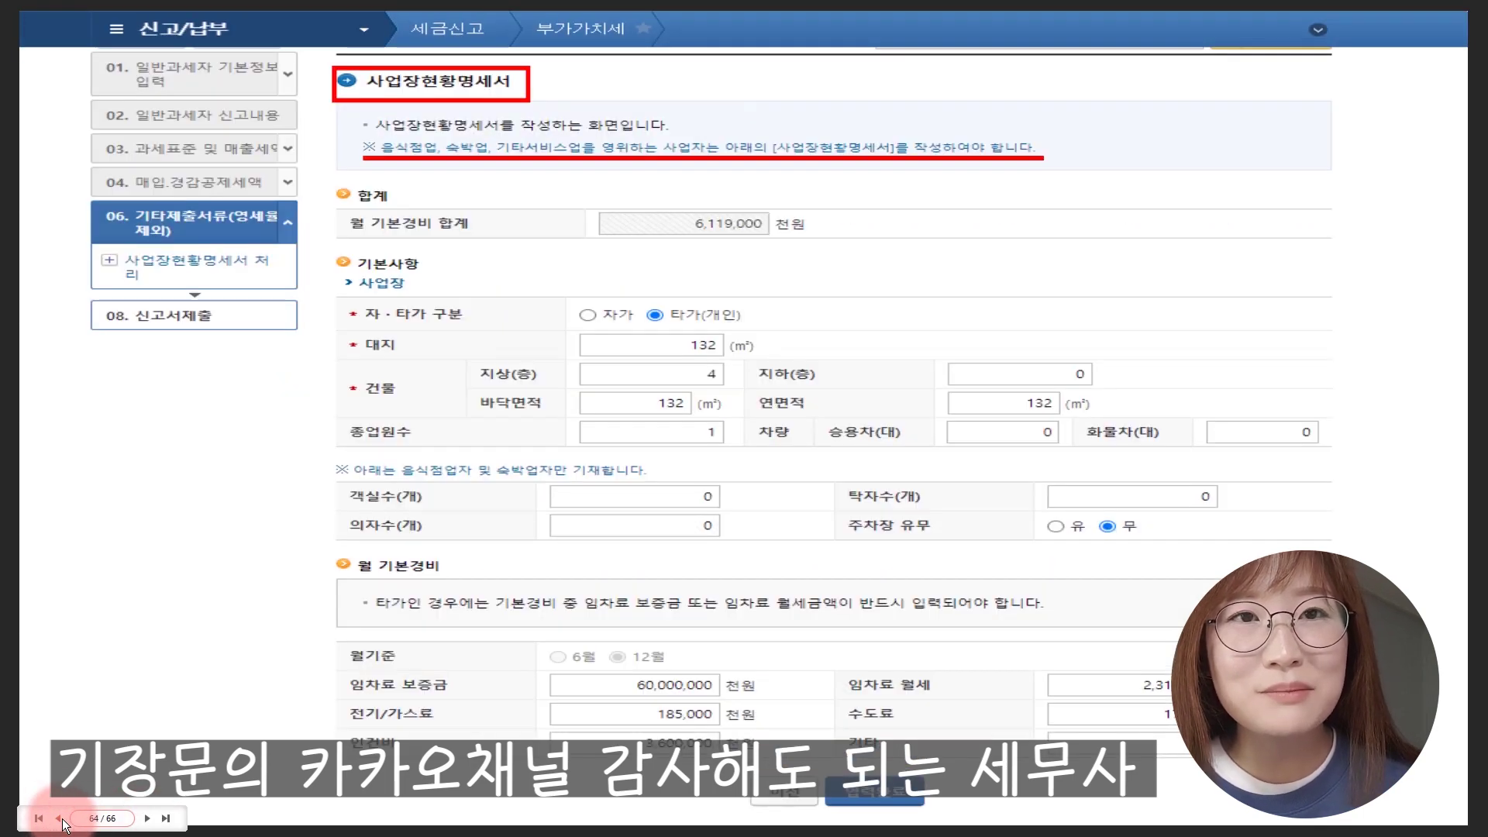